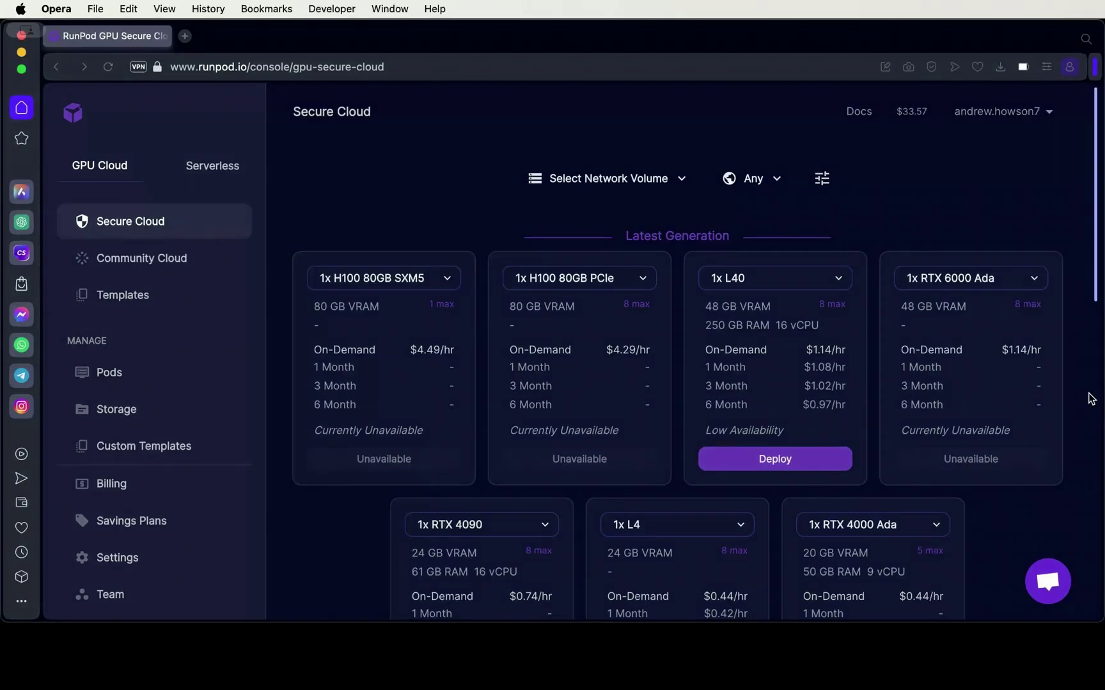
Start an RTX A4000 deployment and override the container disk to 10 GB and volume disk to 40 GB
scroll(897, 480, "down", 10)
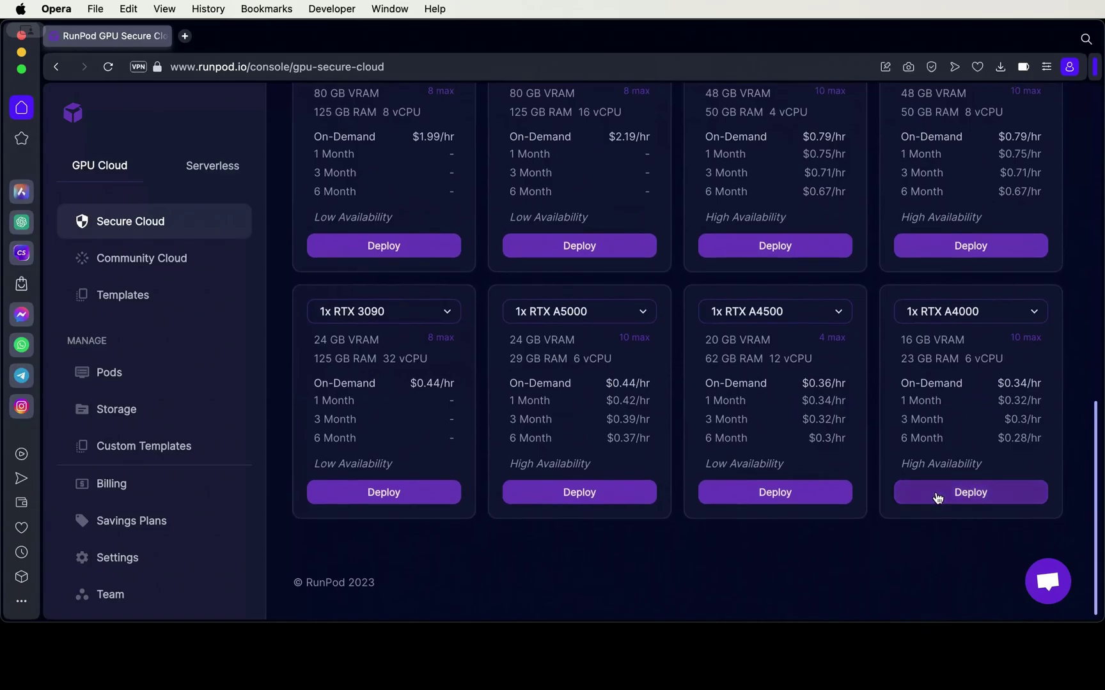
left_click(937, 493)
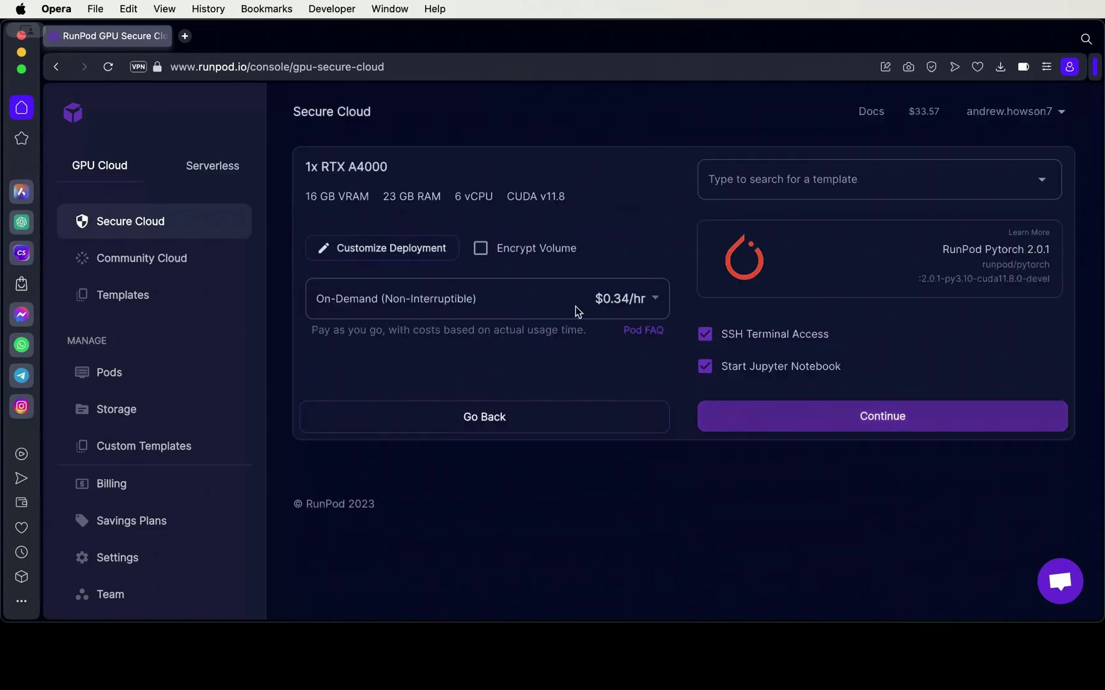
left_click(389, 249)
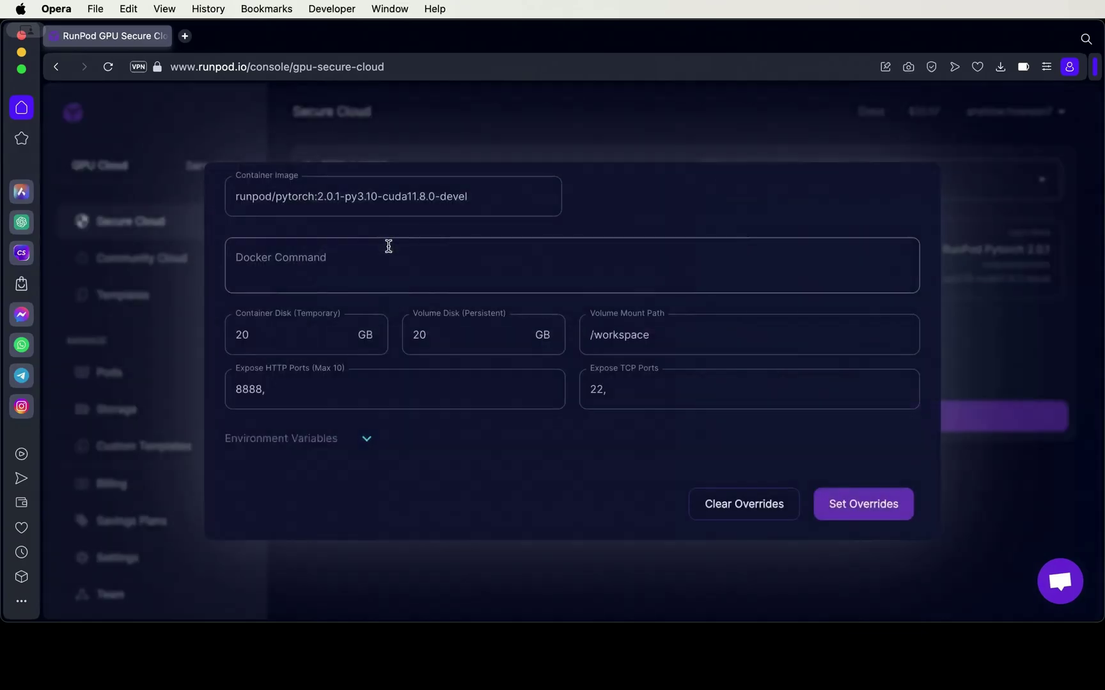
left_click(264, 337)
key("BackSpace")
key("BackSpace")
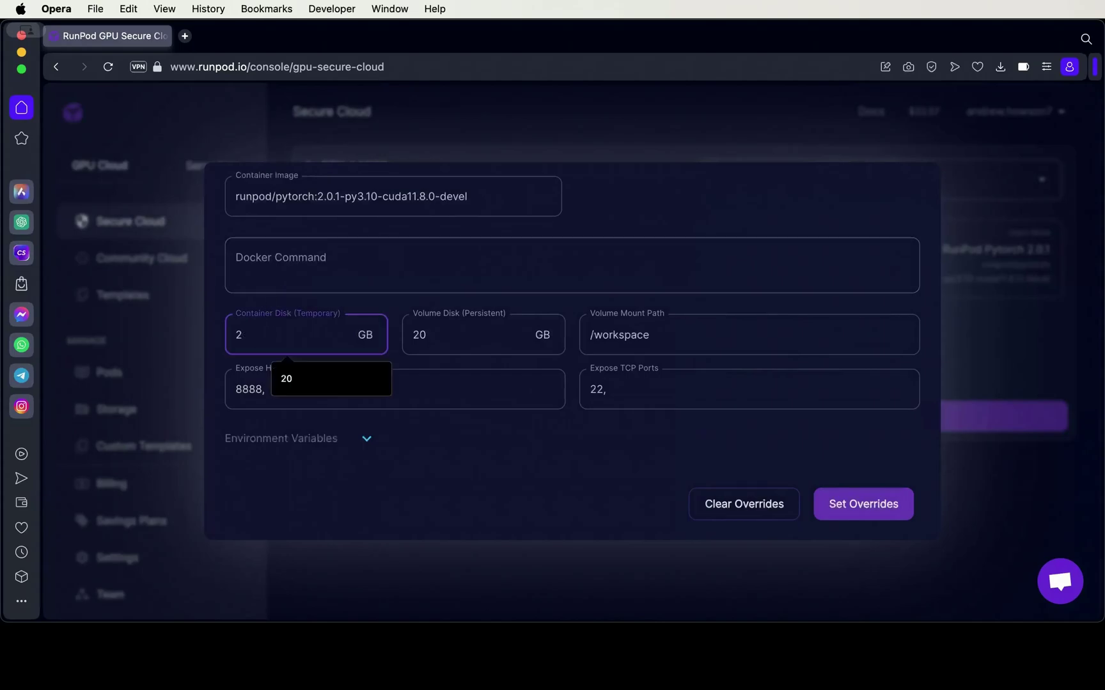
type("10")
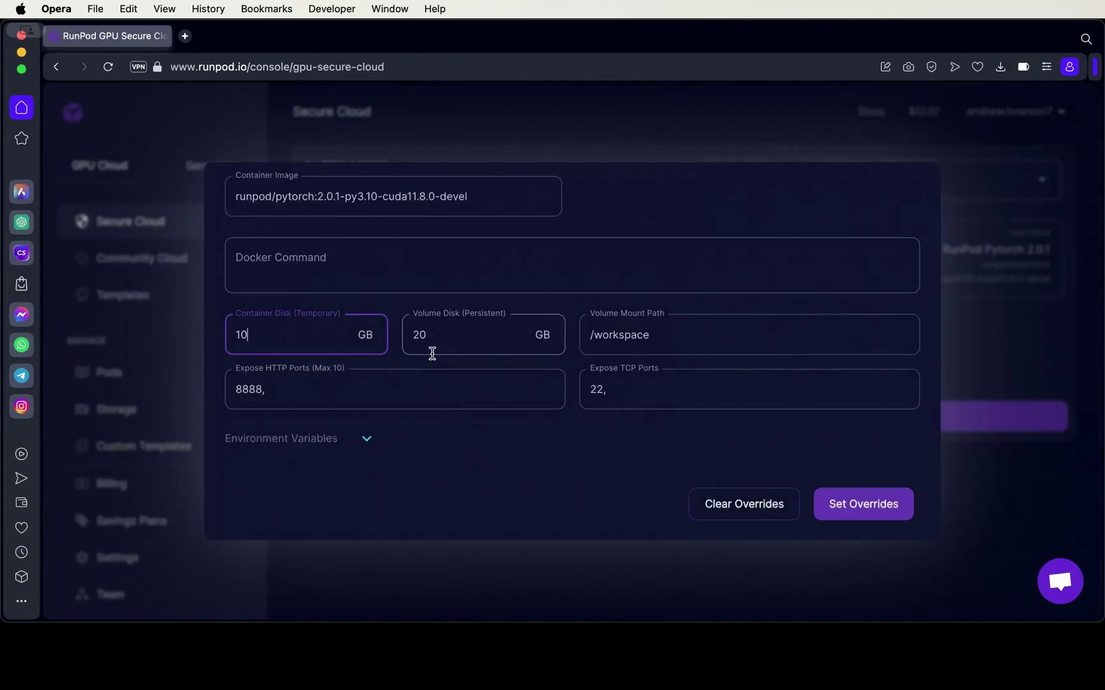
left_click(444, 340)
key("BackSpace")
key("BackSpace")
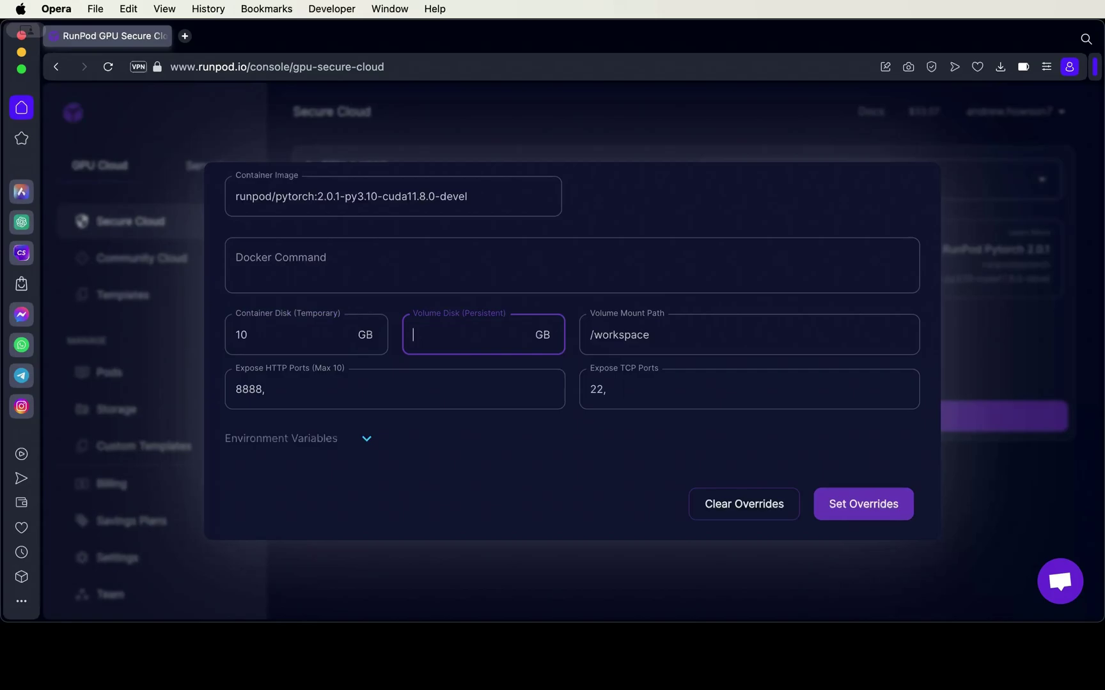
type("40")
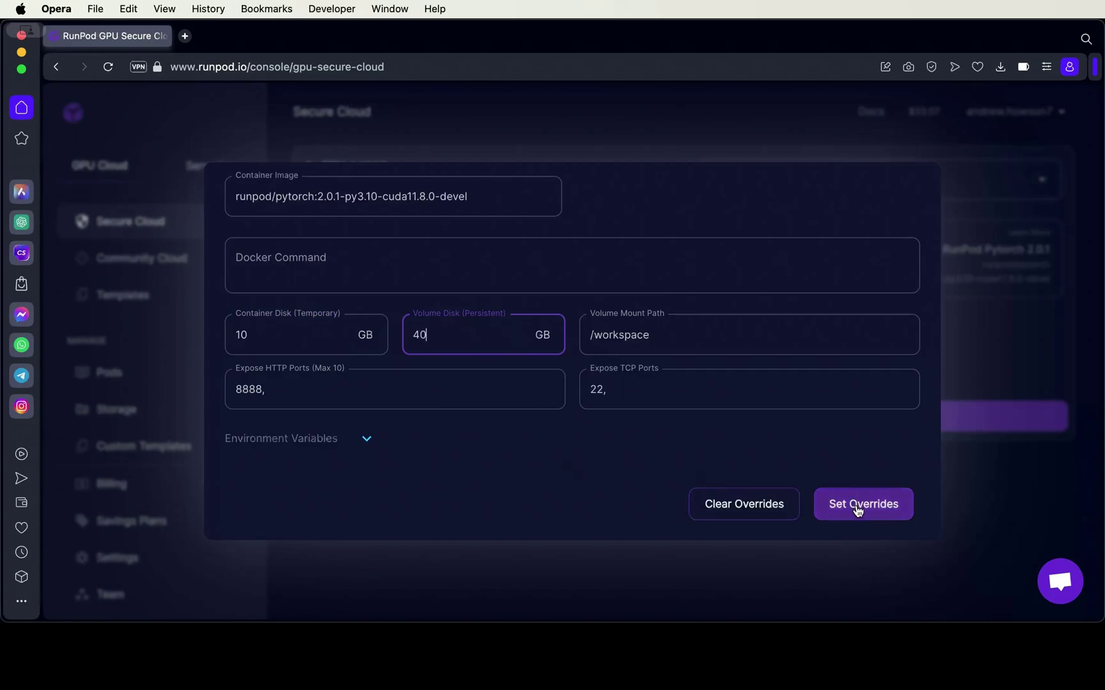
Apply the disk overrides, continue to the summary and deploy the RTX A4000 pod
left_click(861, 508)
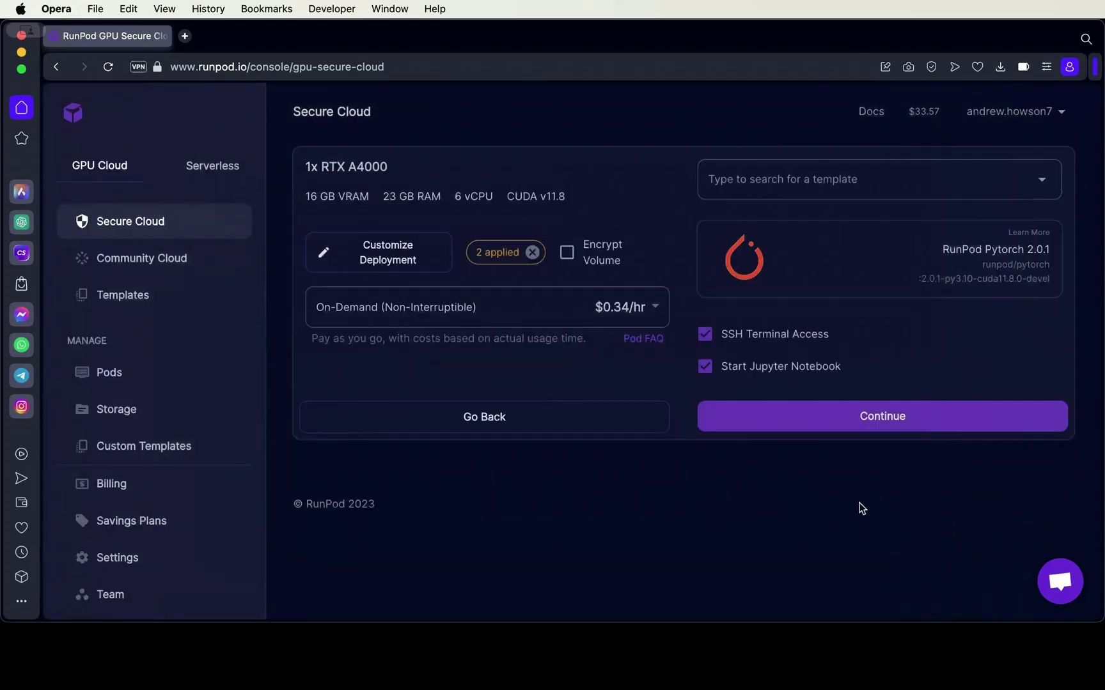
left_click(840, 427)
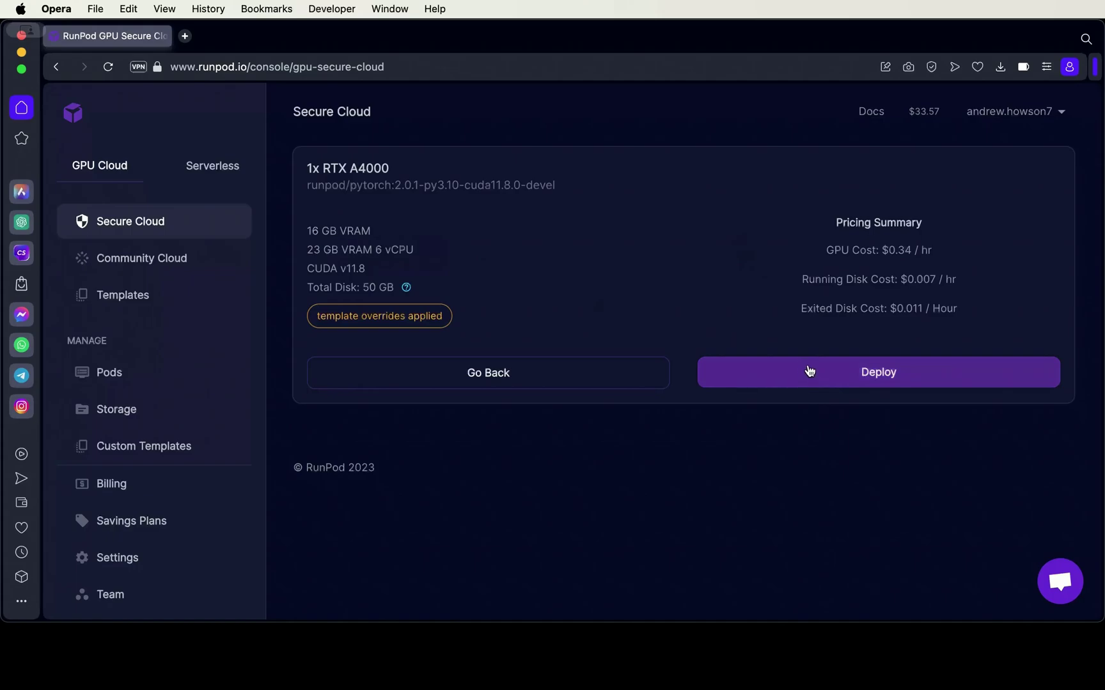
left_click(809, 372)
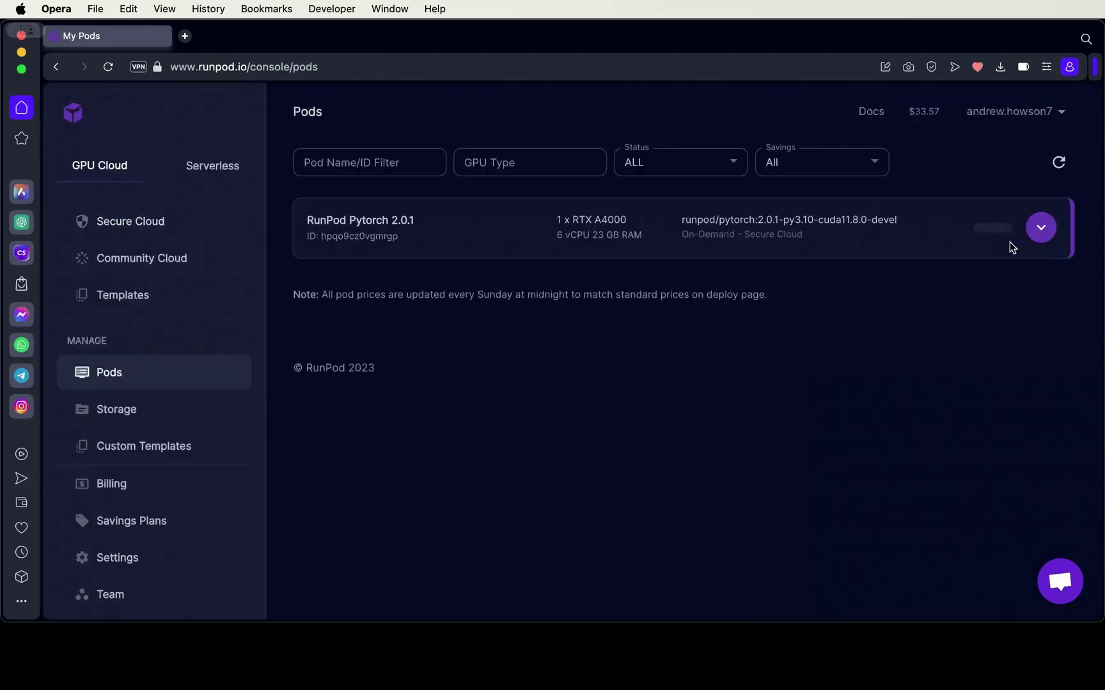
Expand the running pod's details and show its connection options
left_click(1030, 234)
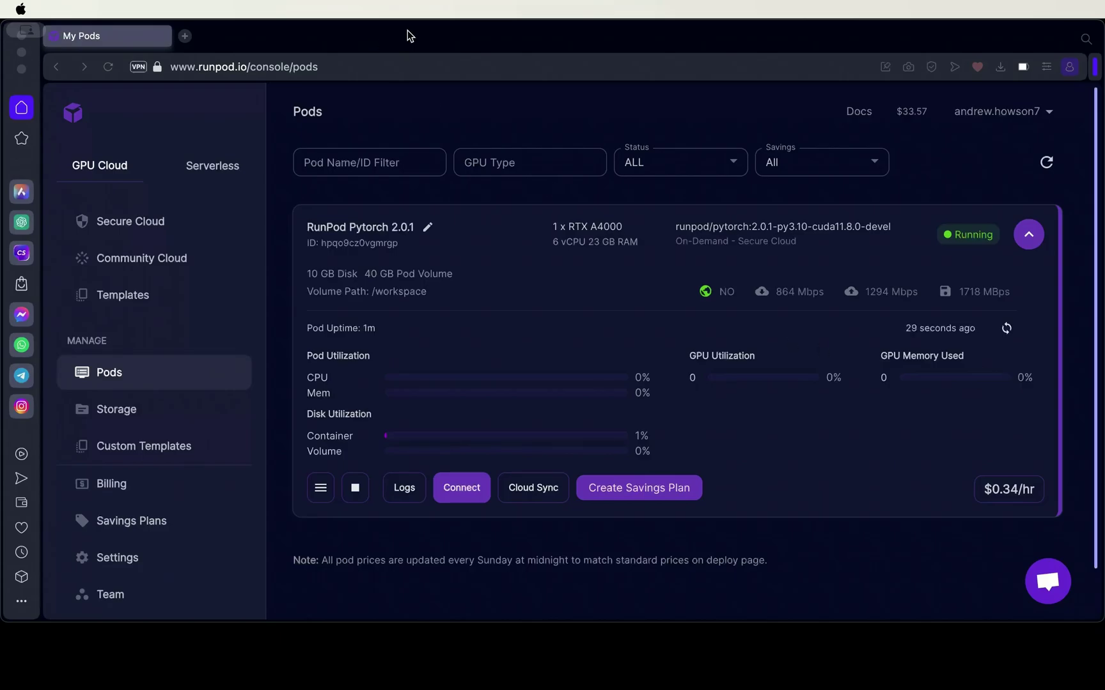
left_click(461, 487)
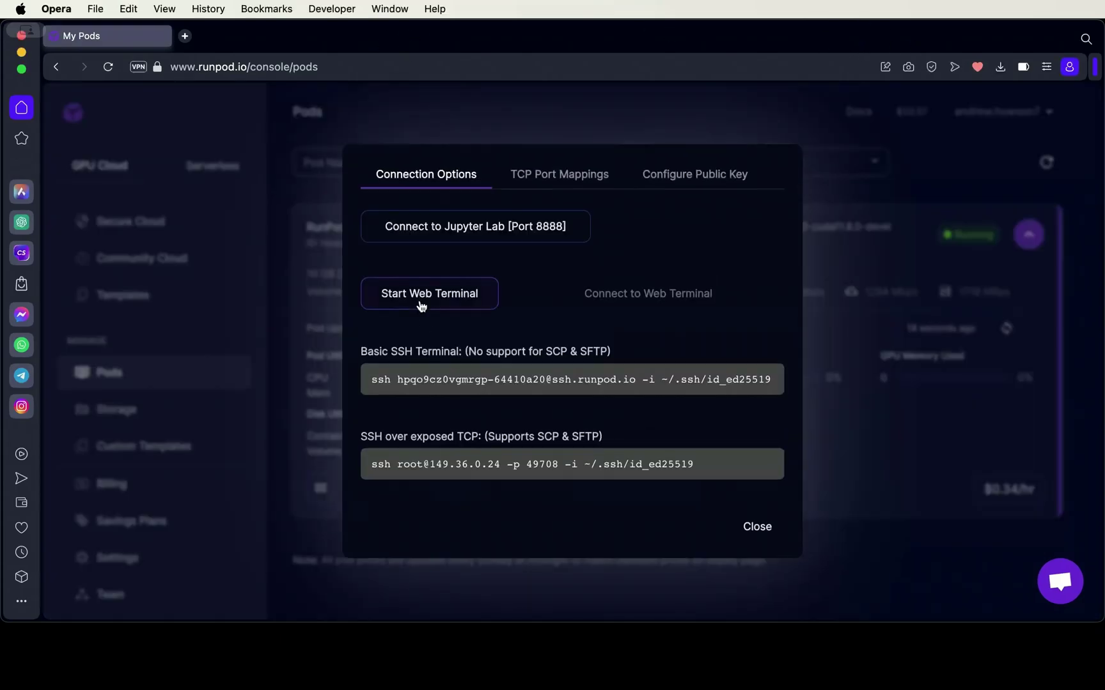
Open the pod's Jupyter Lab on port 8888 to run the setup
left_click(433, 227)
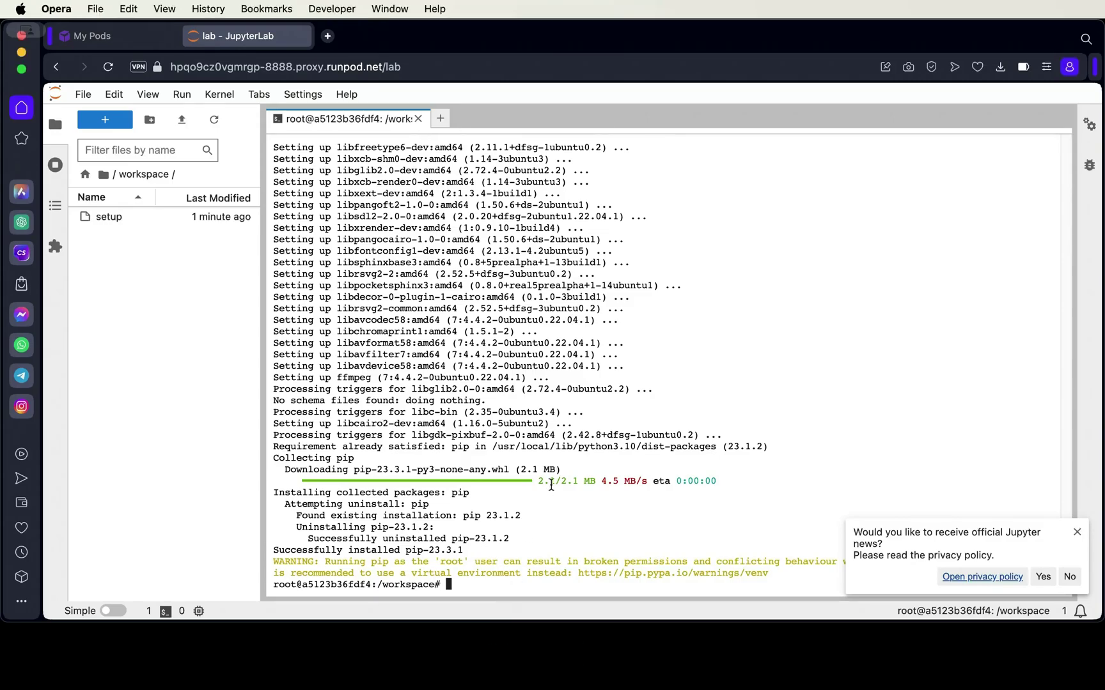
Clear the terminal, install fish with apt, clear again and begin a git clone command
type("clear")
key("Return")
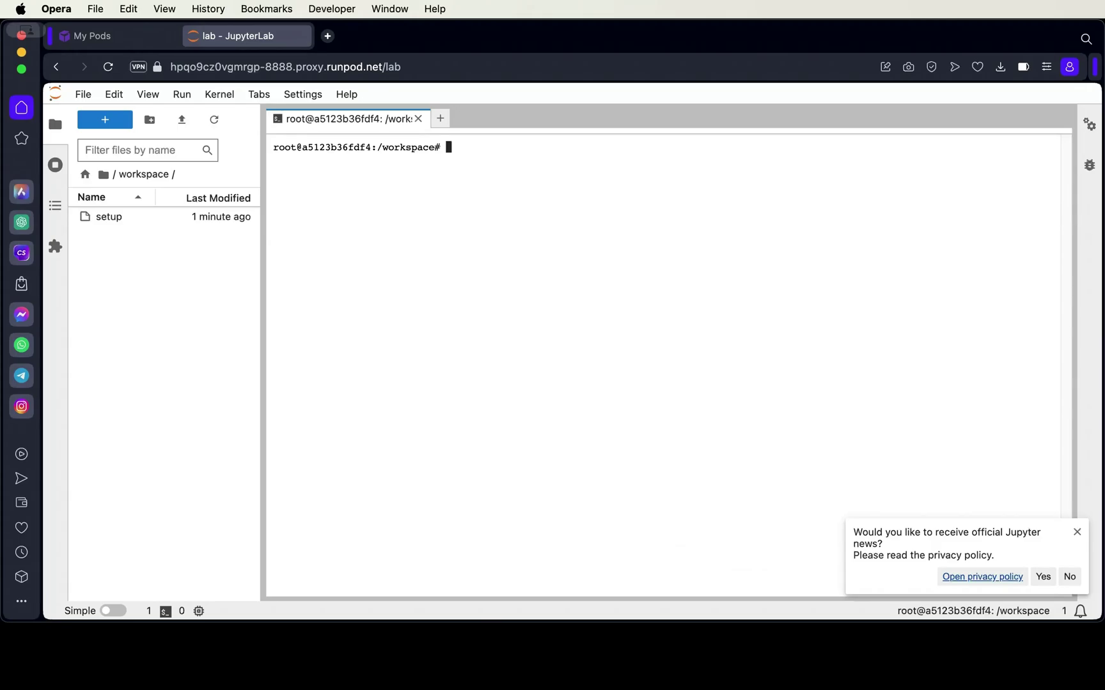
type("apt")
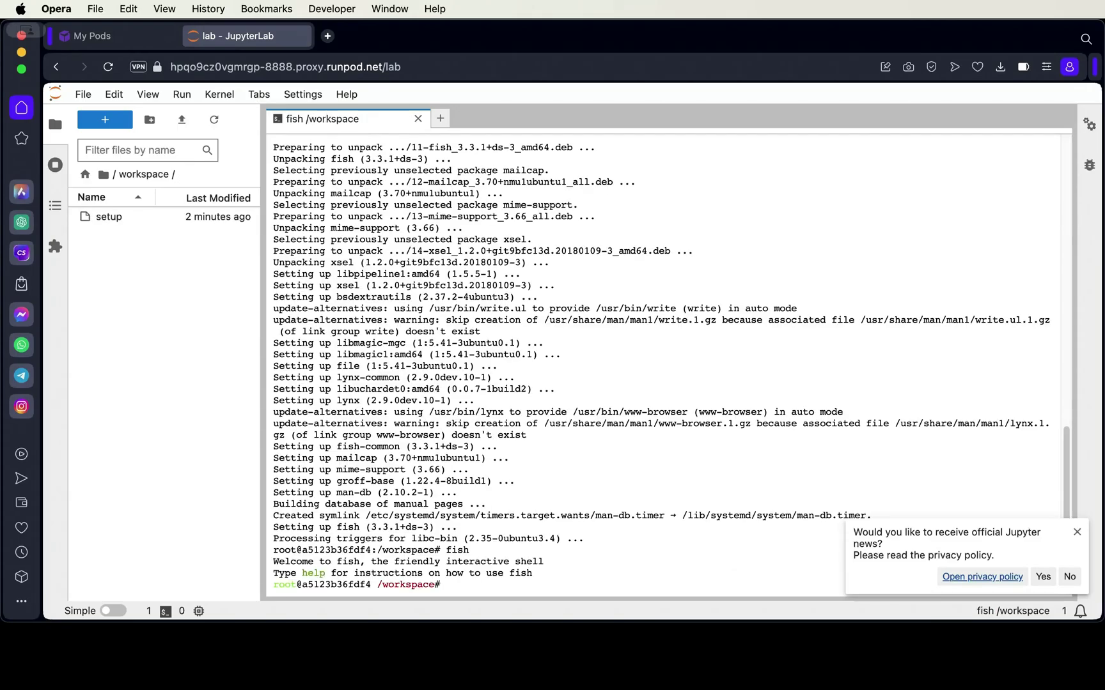
type("clear")
key("Return")
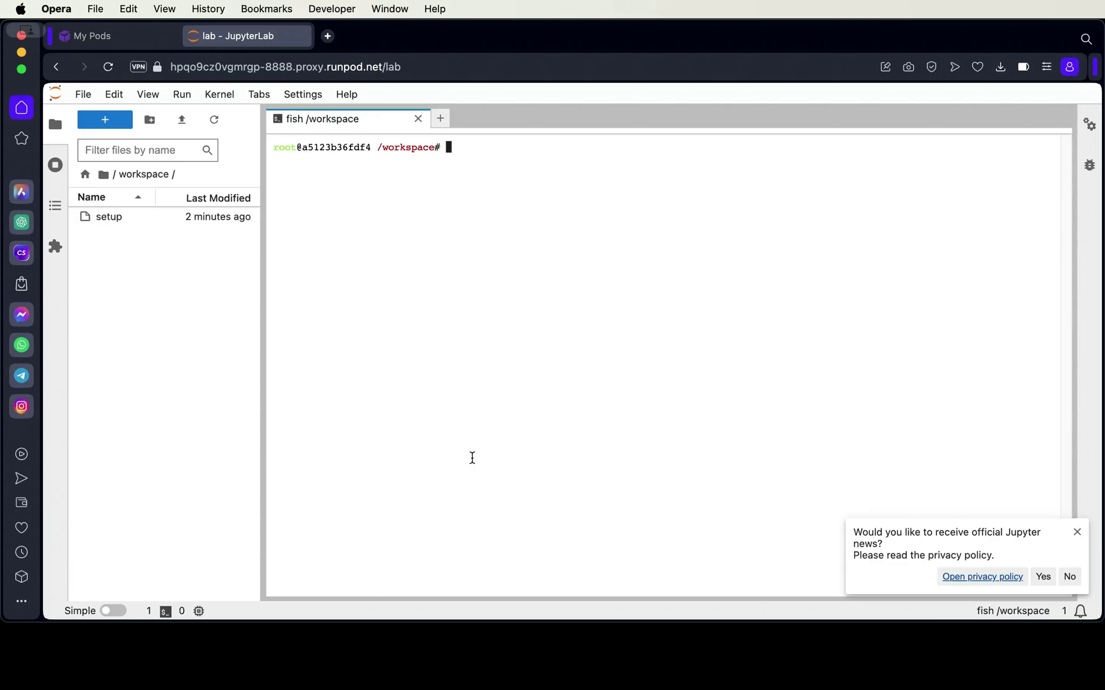
type("git clone")
Clone the AUTOMATIC1111 stable-diffusion-webui repository by pasting its GitHub URL after git clone
left_click(368, 672)
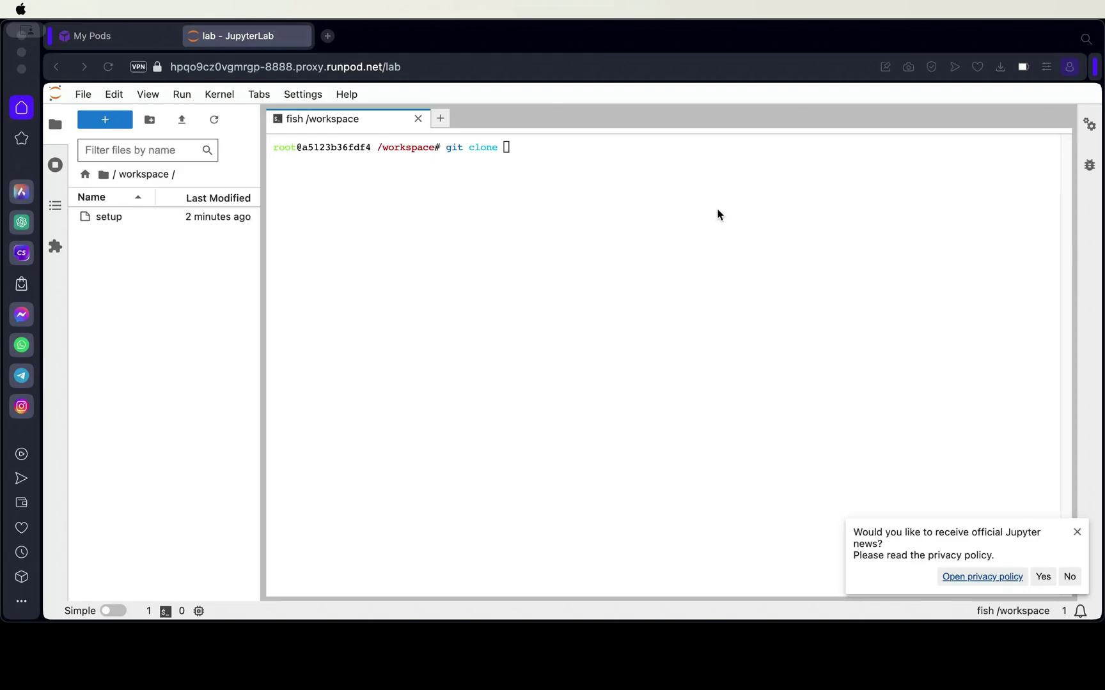
left_click(966, 213)
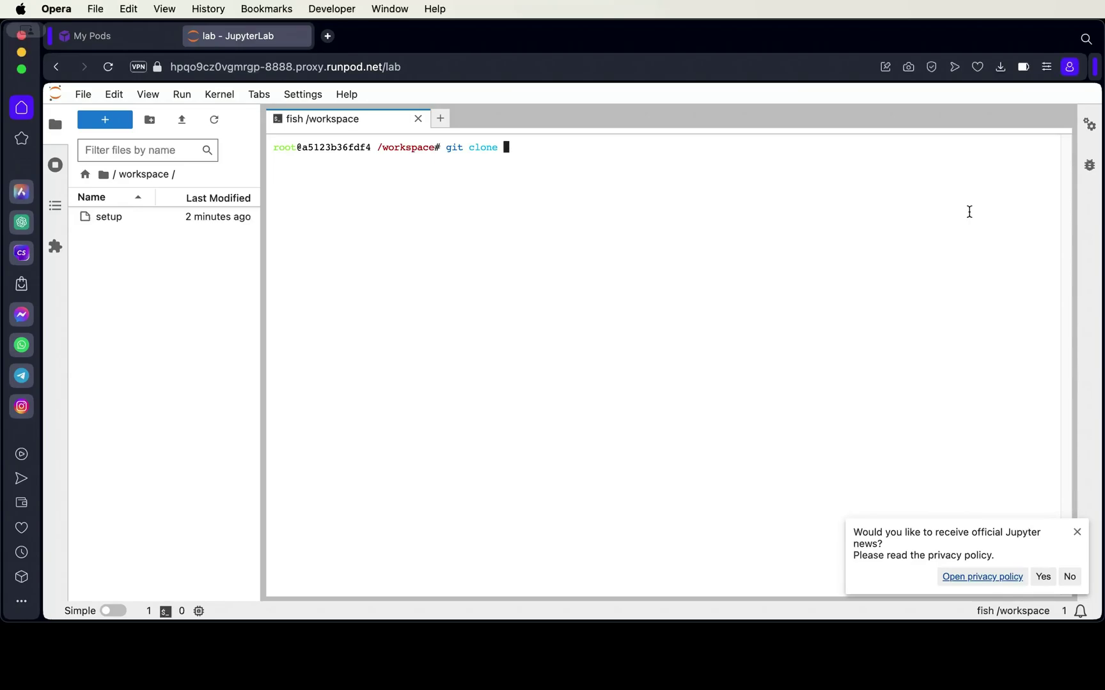
type("https://github.com/AUTOMATIC1111/stable-diffusion-webui.git")
key("Return")
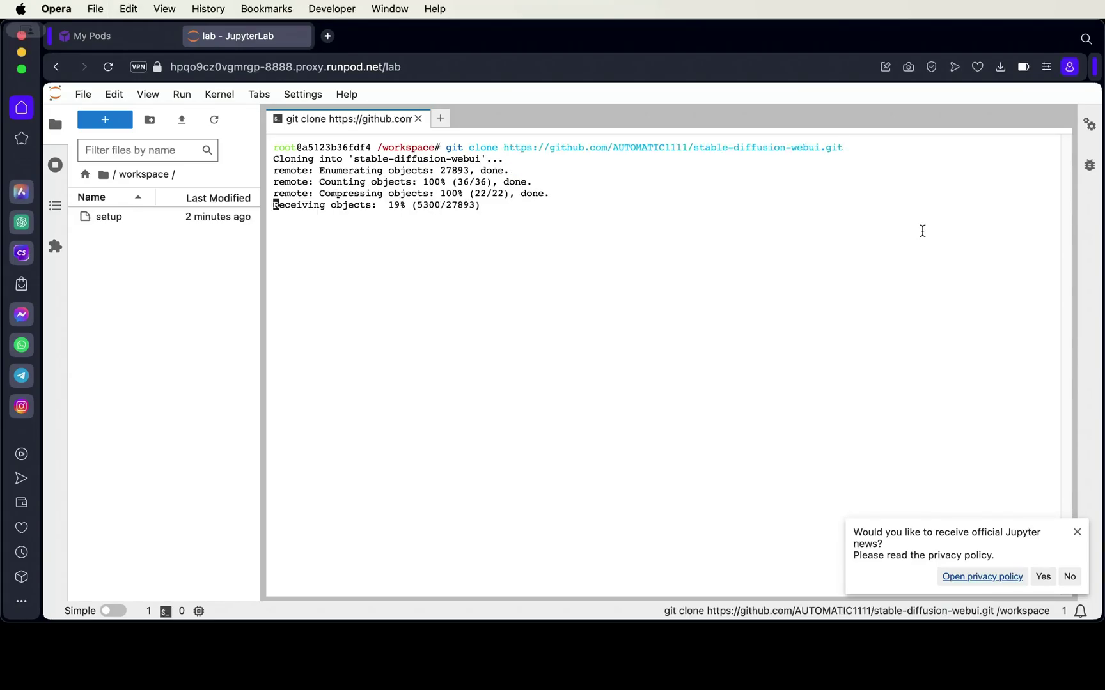
left_click(892, 658)
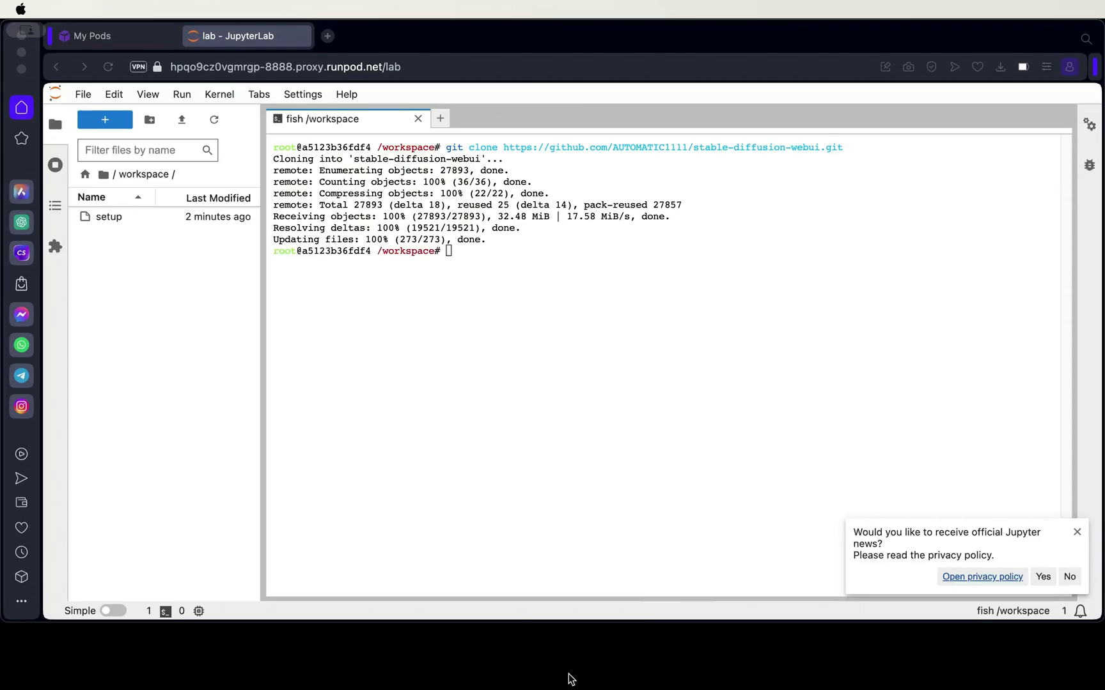
Change into the stable-diffusion-webui folder with cd
key("super+Tab")
type("cd s")
key("Tab")
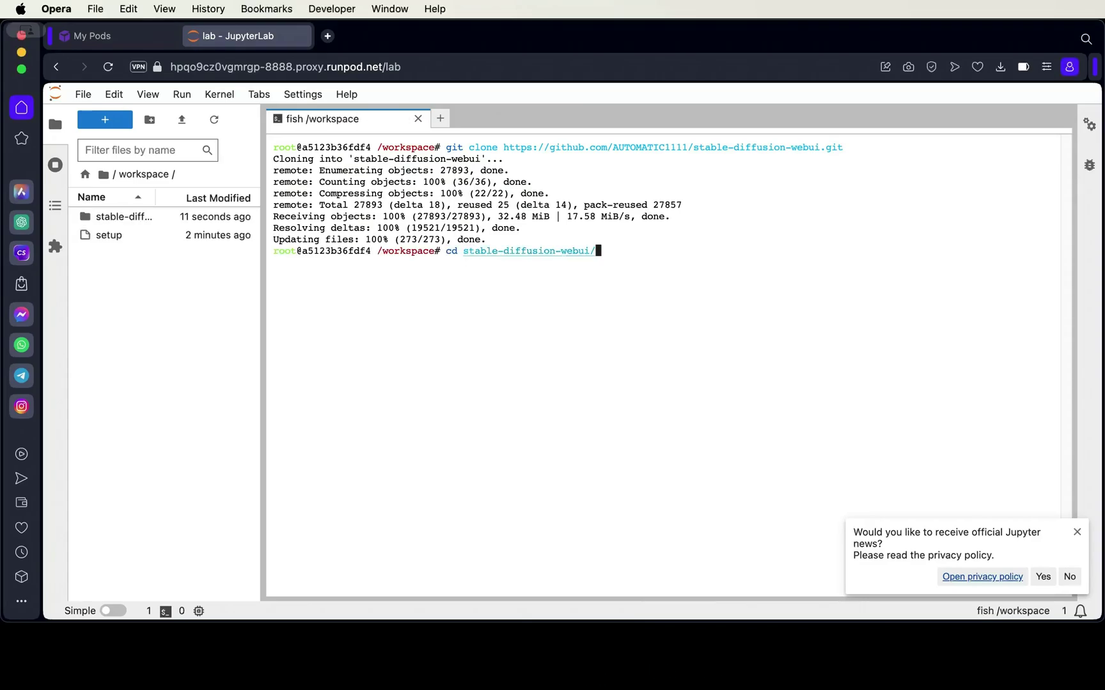
key("Return")
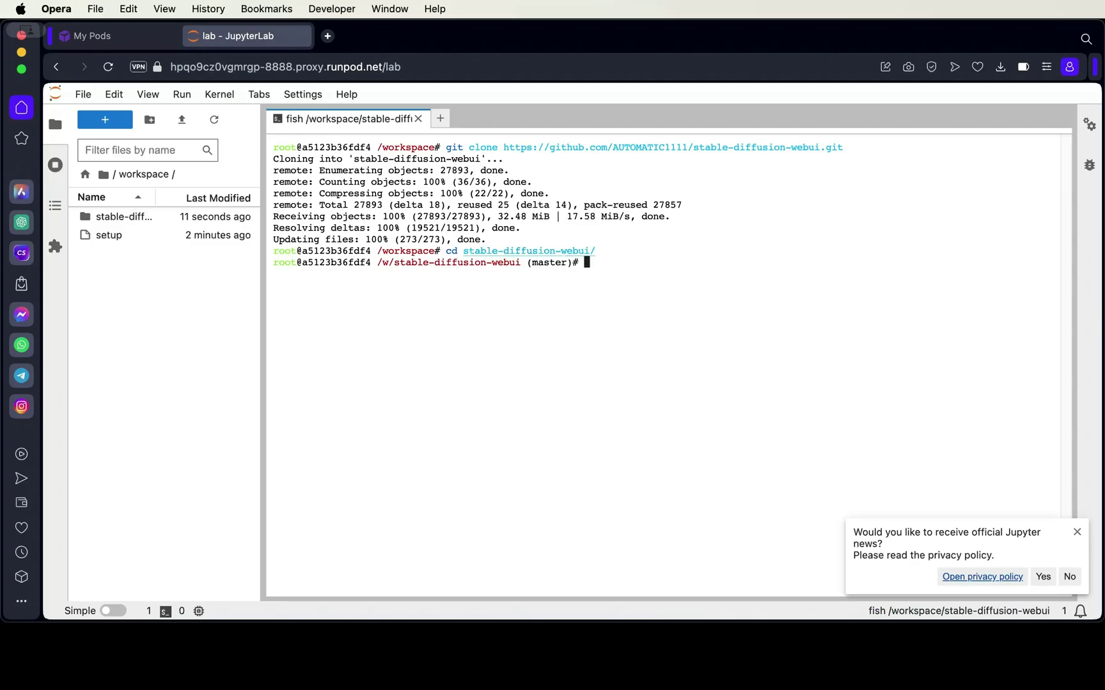
Clear the terminal and create a new file named run in nano
type("clear")
key("Return")
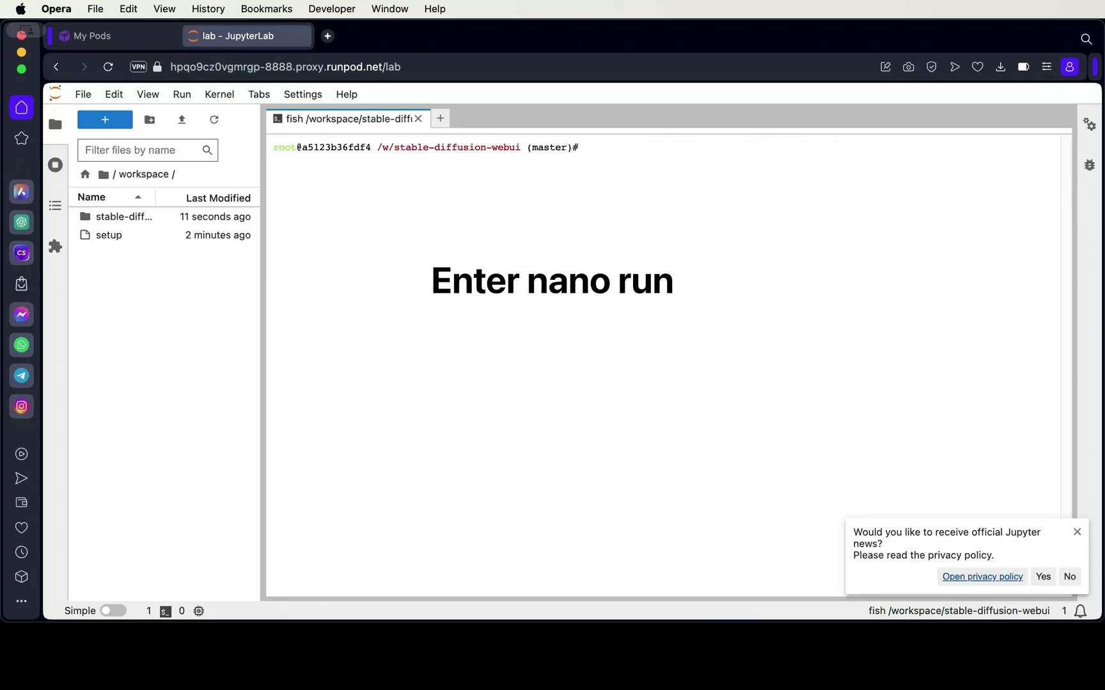
type("nano run")
key("Return")
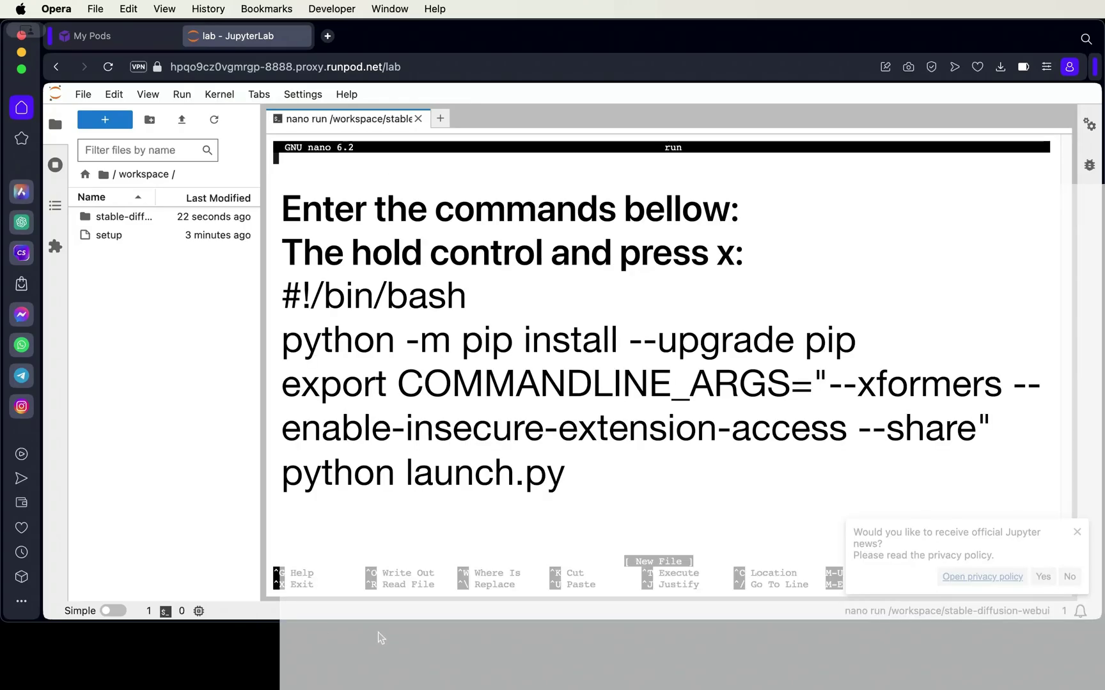
Paste the pip upgrade, COMMANDLINE_ARGS export and launch.py lines into run and save it
left_click(338, 659)
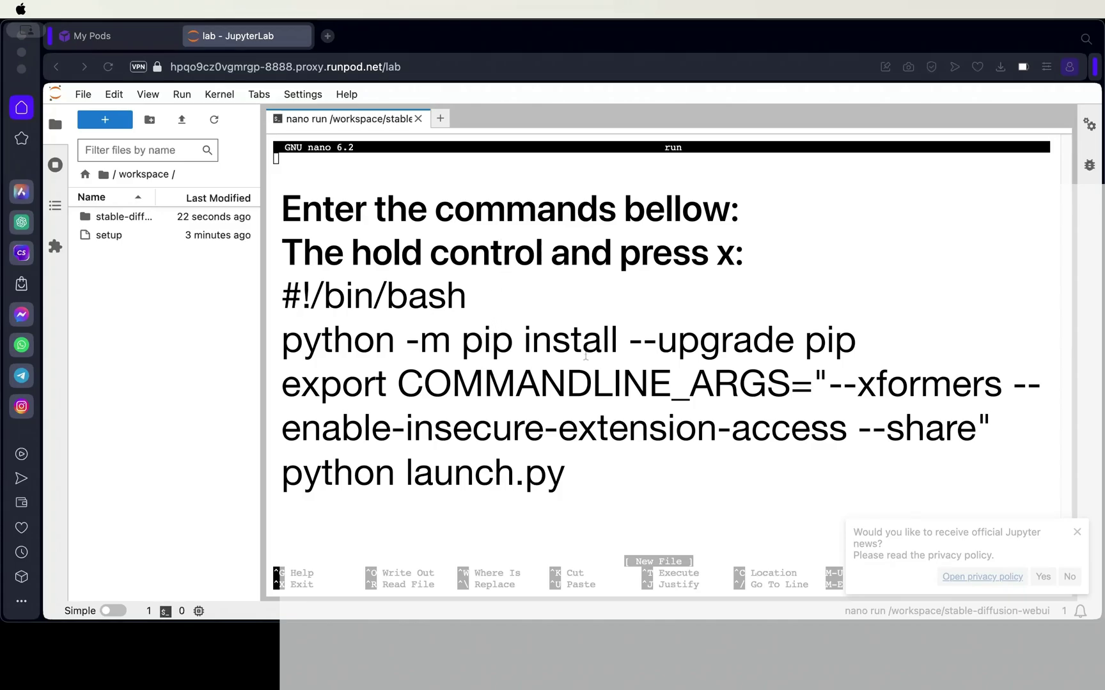
left_click(928, 252)
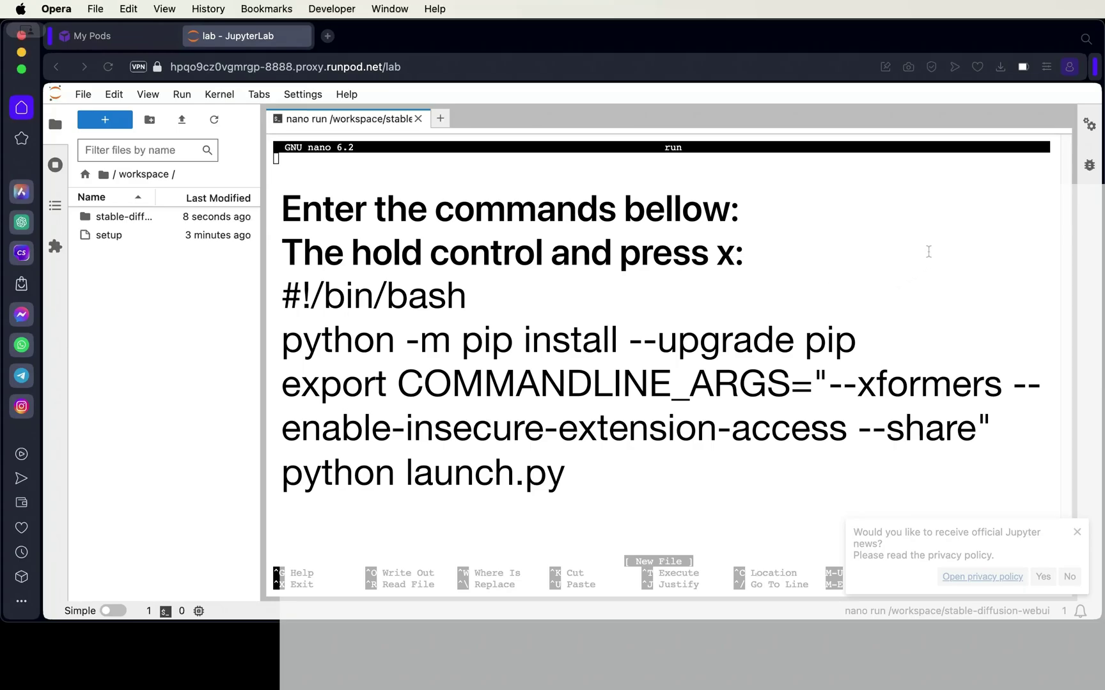
type("#!/bin/bash python -m pip install --upgrade pip export COMMANDLINE_ARGS=\"--xformers --enable-insecure-extension-access --share\" python launch.py")
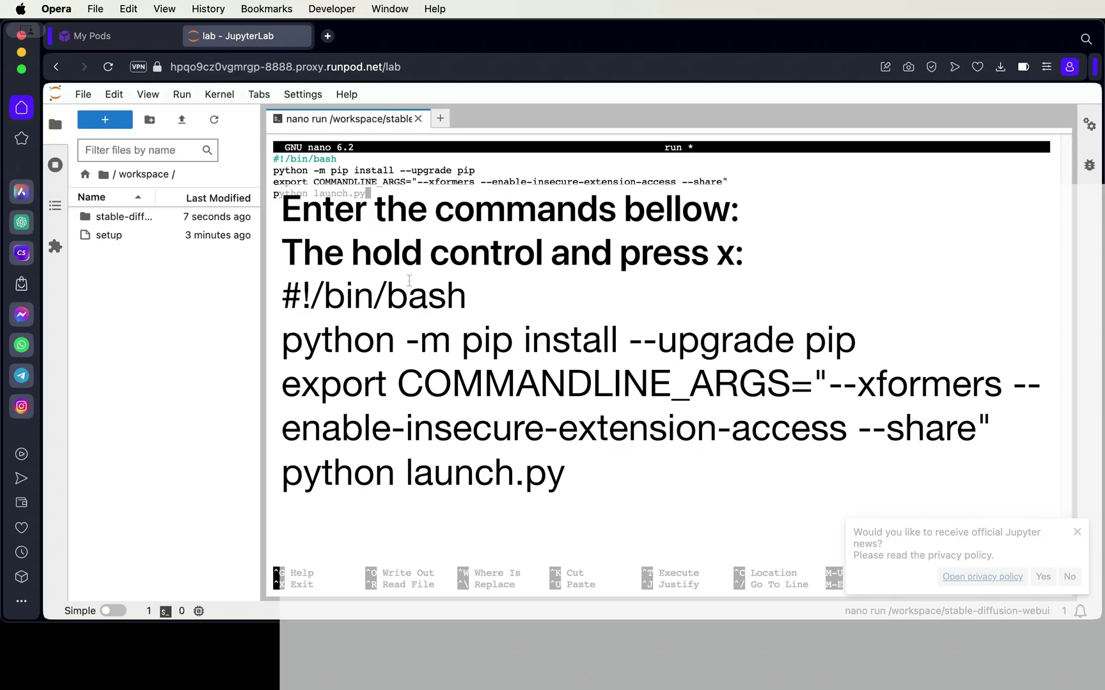
key("ctrl+x")
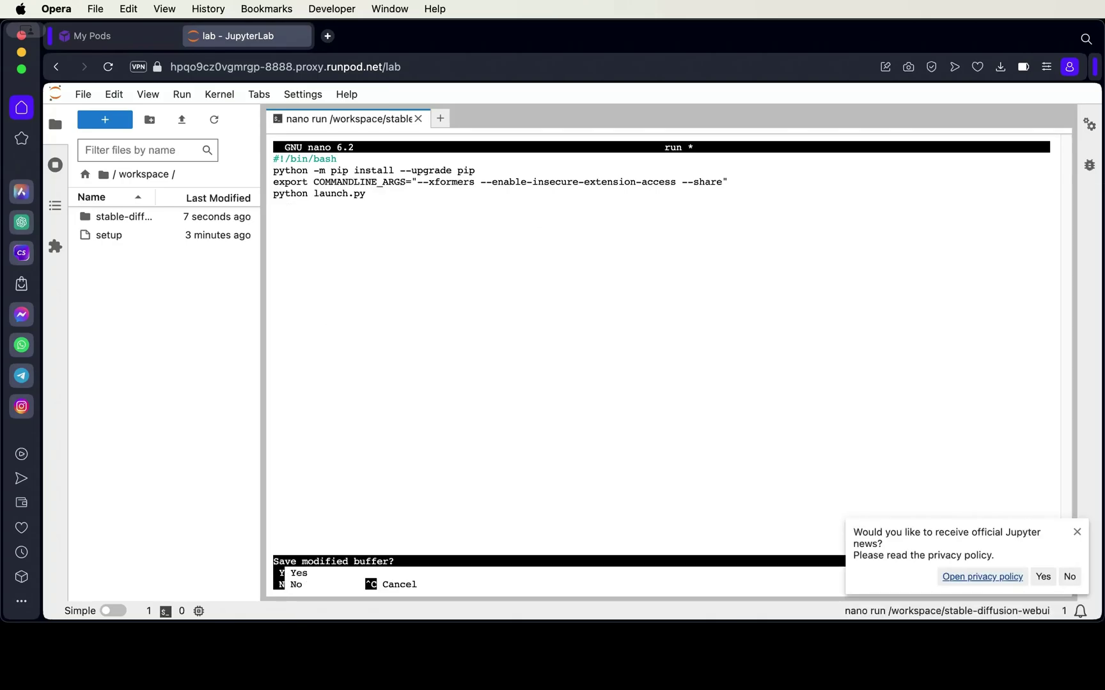
key("y")
key("Return")
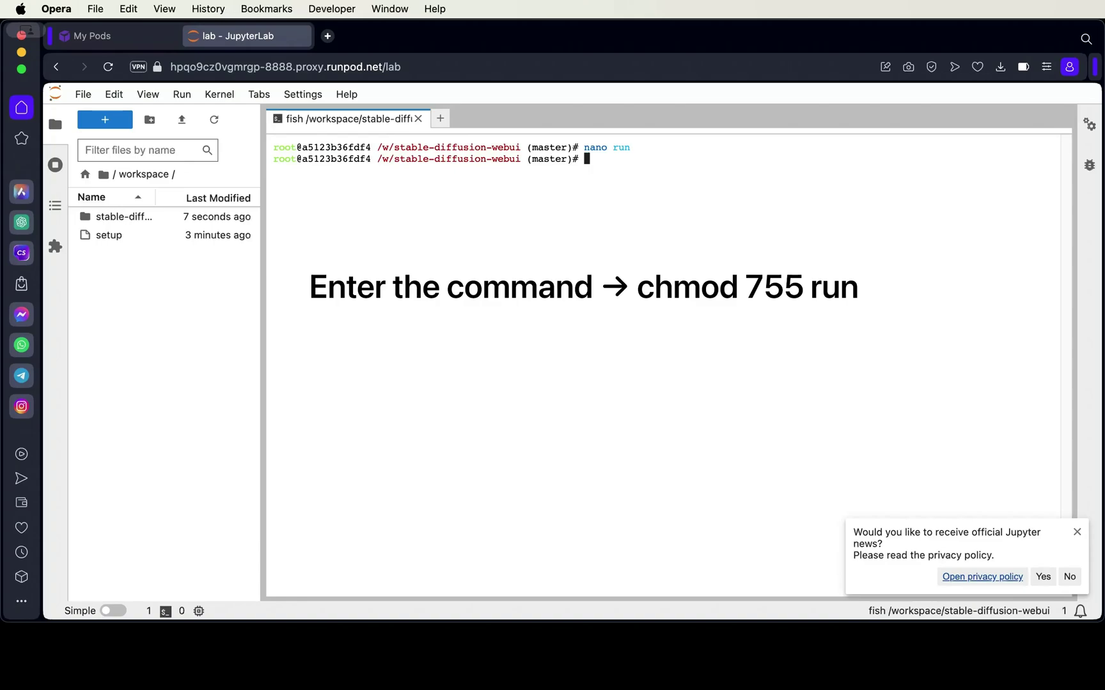
Make run executable with chmod 755 and pip install from requirements.txt
type("chmod 755 run")
key("Return")
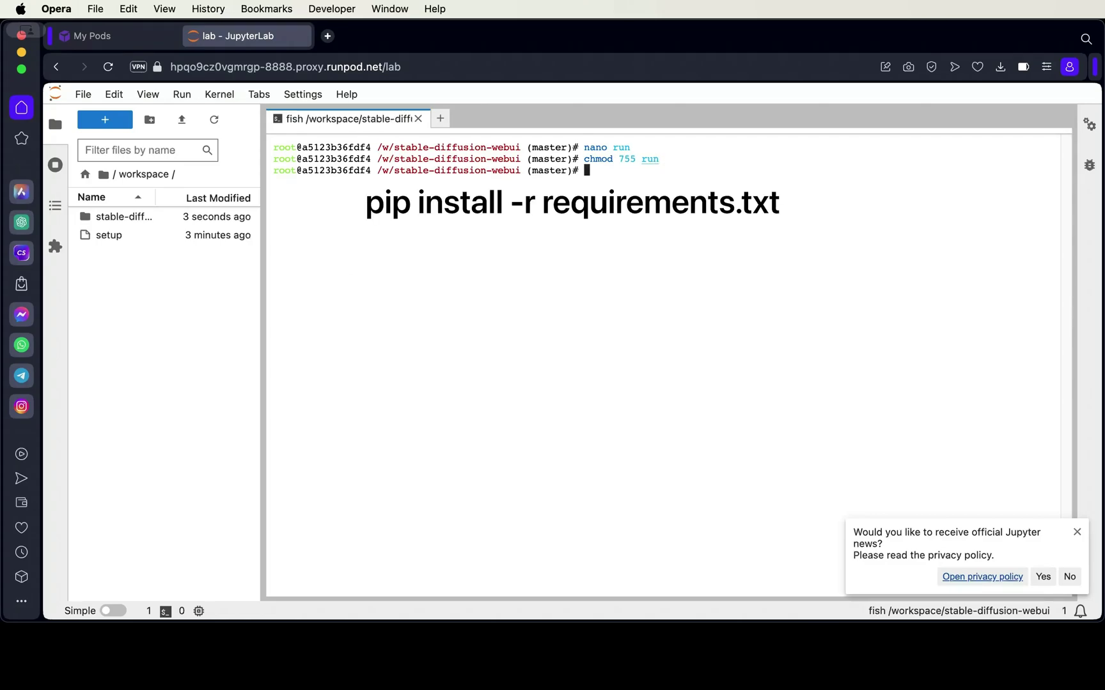
type("pip install -r re")
key("Tab")
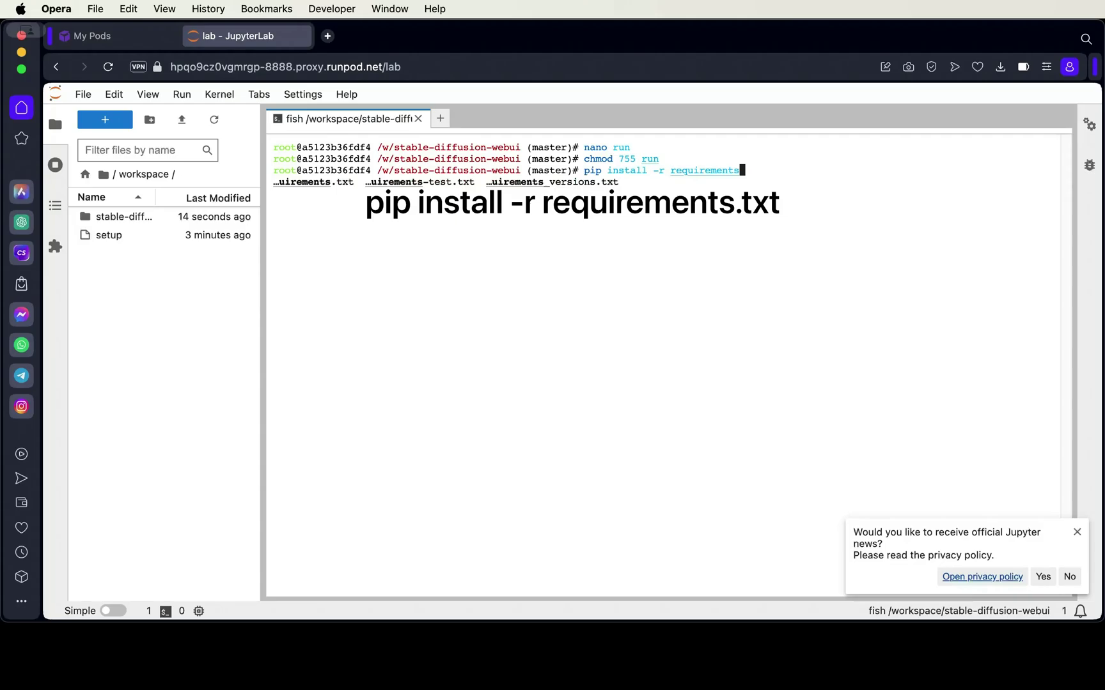
type(".txt")
key("Return")
Clear the terminal and start the web UI with ./run
type("clear")
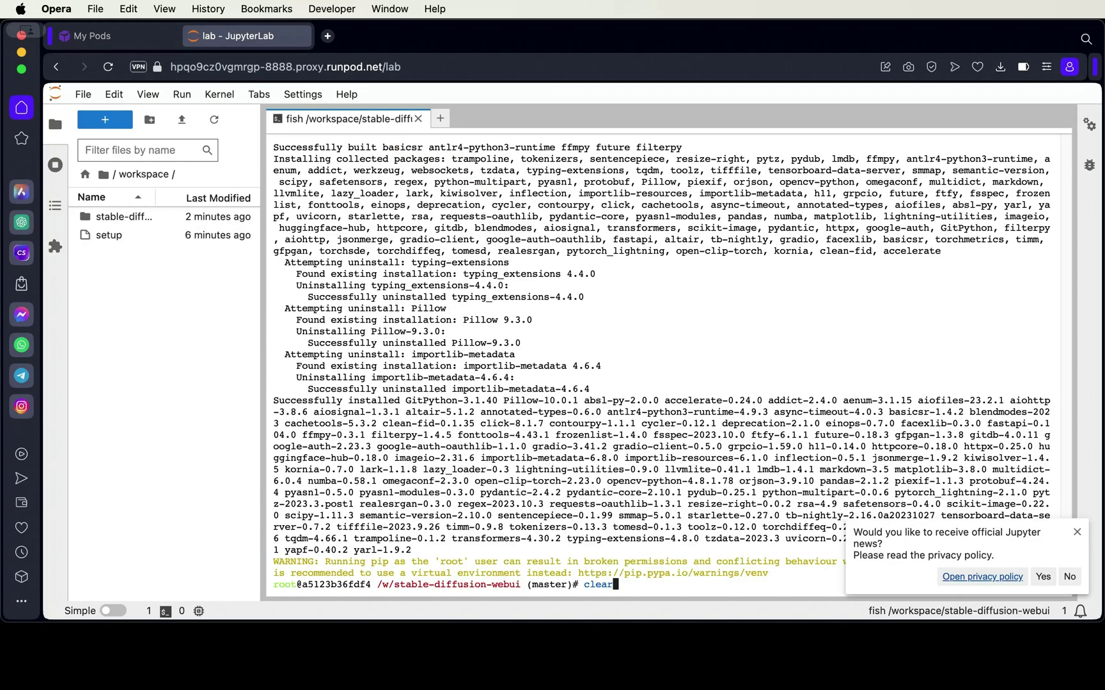
key("Return")
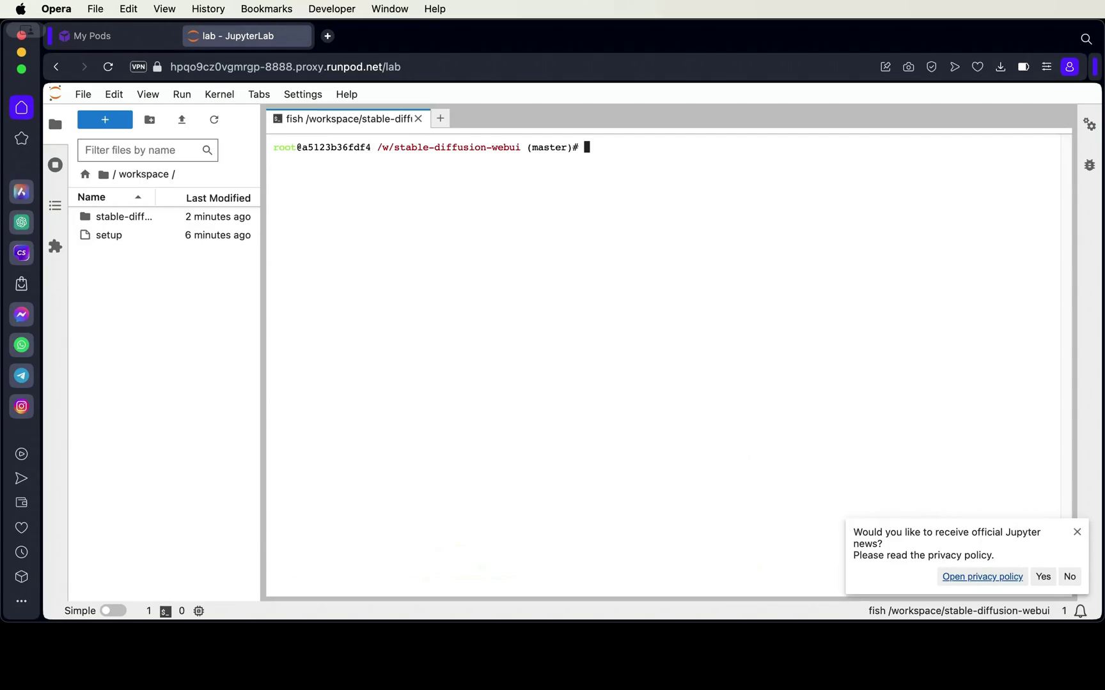
type("./run")
key("Return")
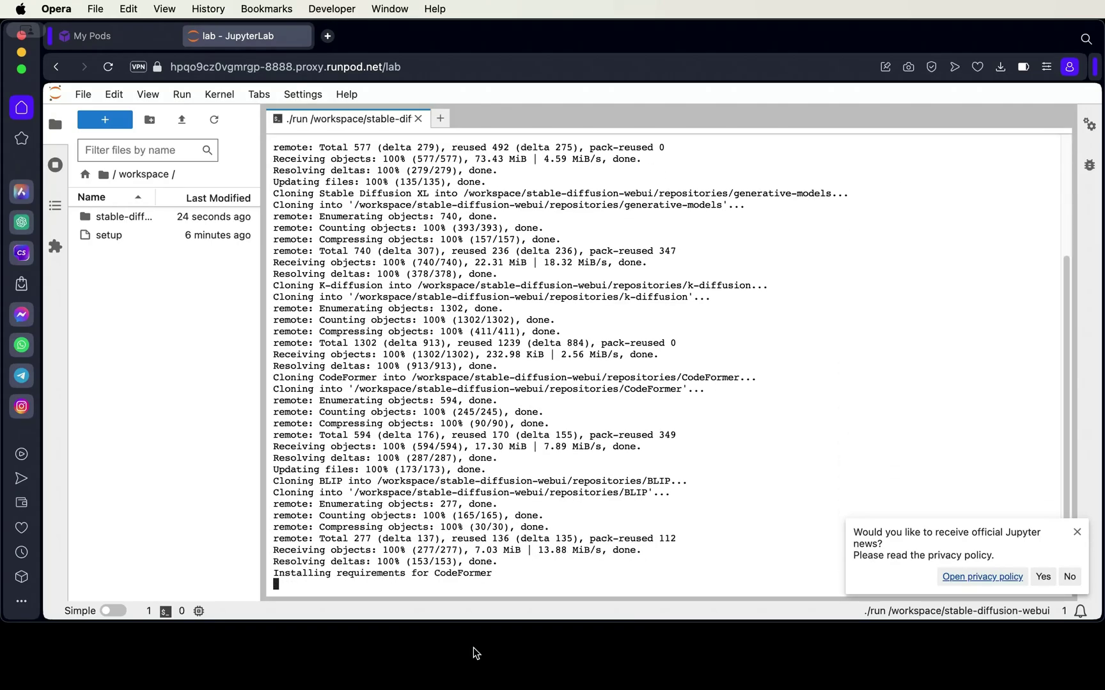
Dismiss the Jupyter news notice while the v1-5-pruned-emaonly model loads
left_click(1069, 577)
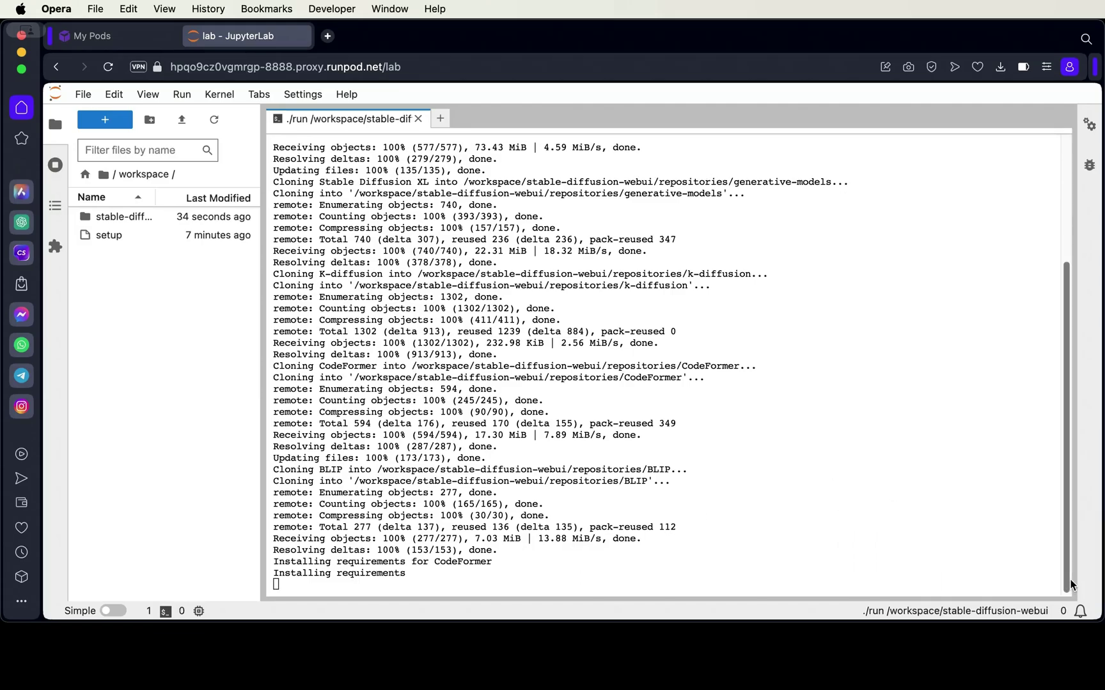
left_click(542, 642)
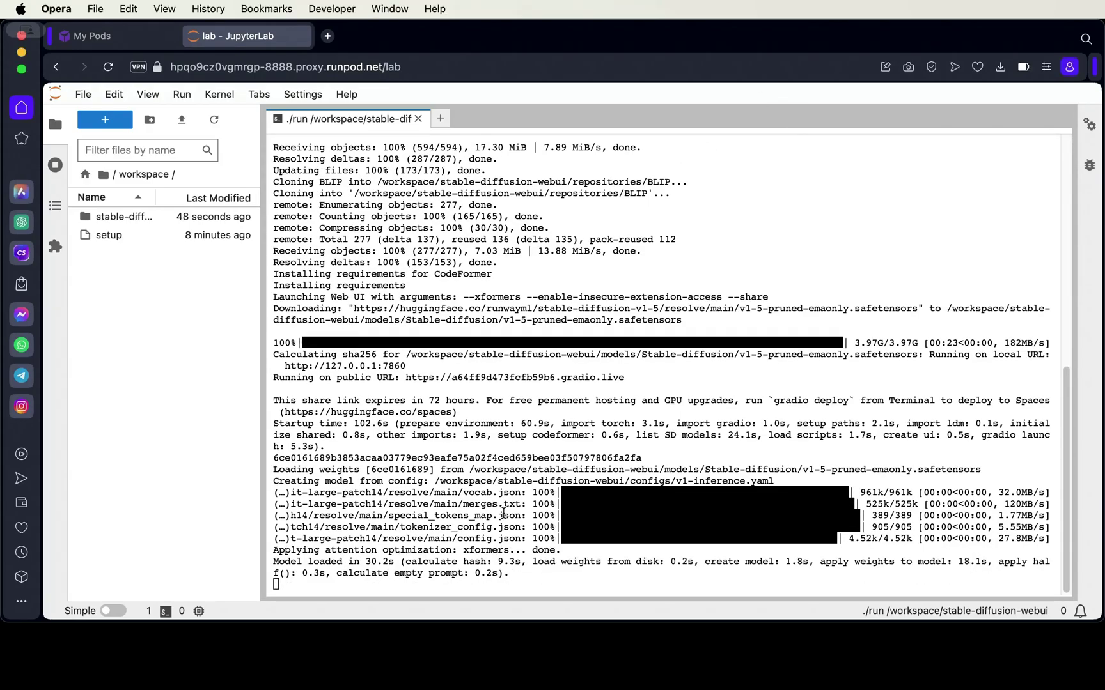
Open the gradio.live web UI and go to Extensions > Install from URL
left_click(480, 377)
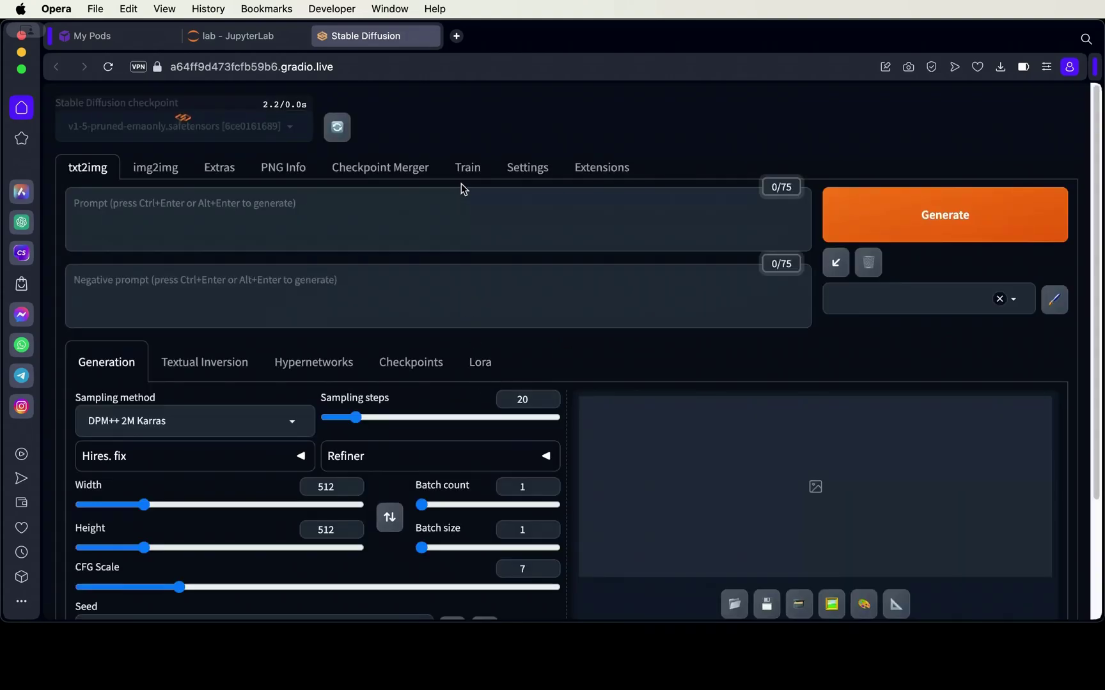
left_click(521, 170)
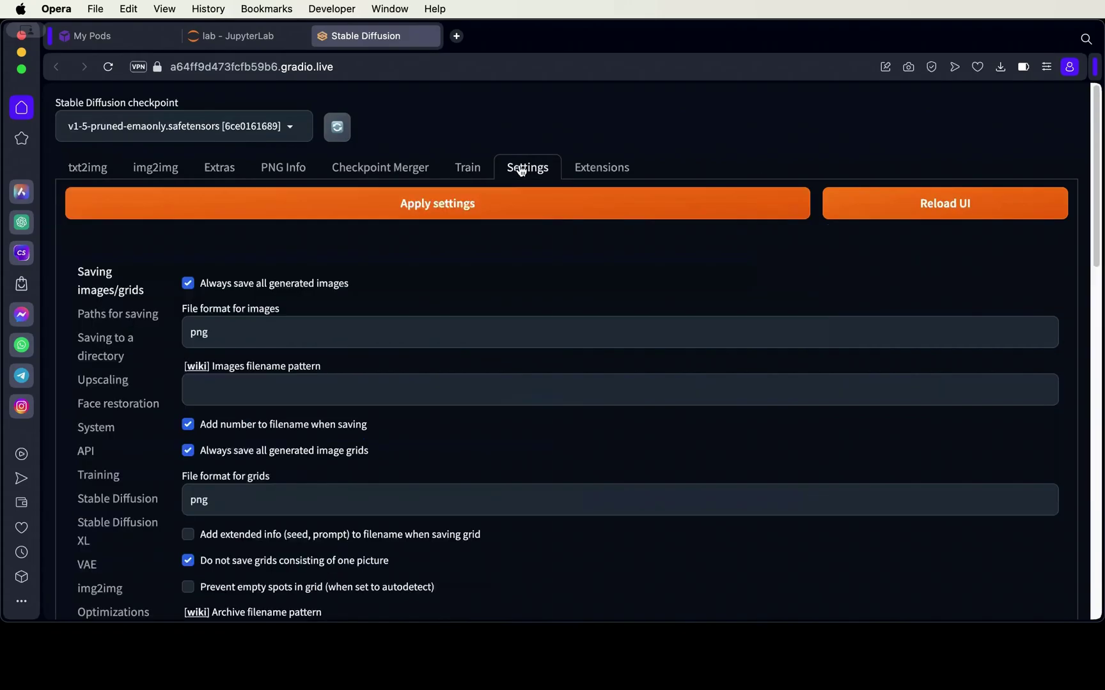
left_click(589, 171)
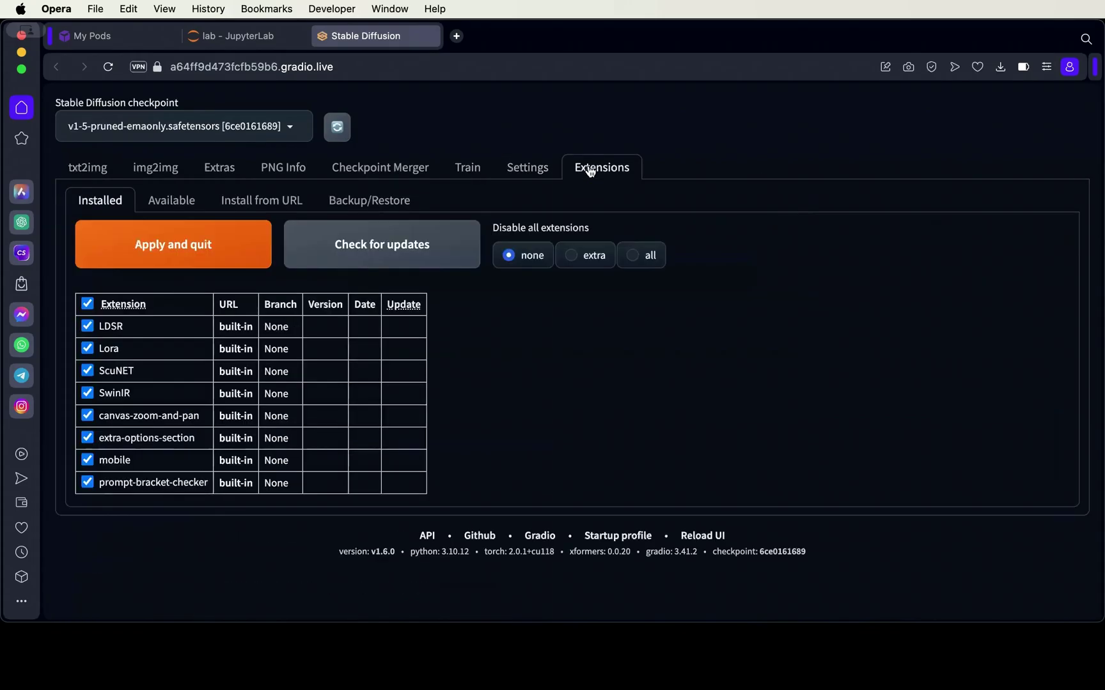
left_click(250, 202)
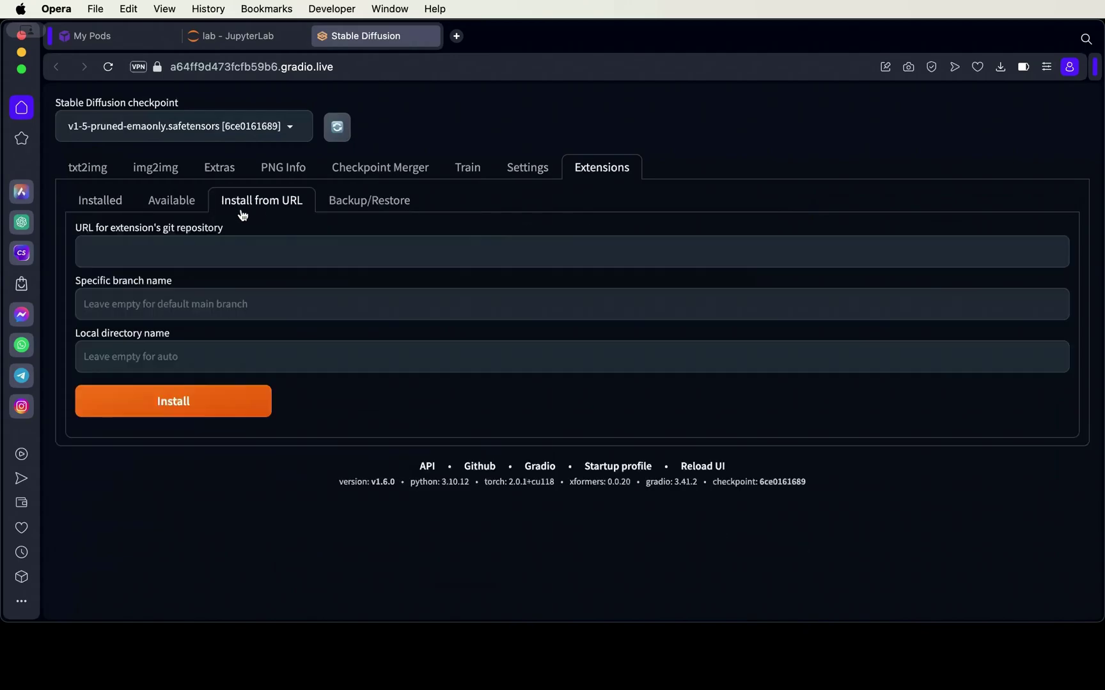
Install the sd-civitai-browser extension from its GitHub repository URL
left_click(354, 656)
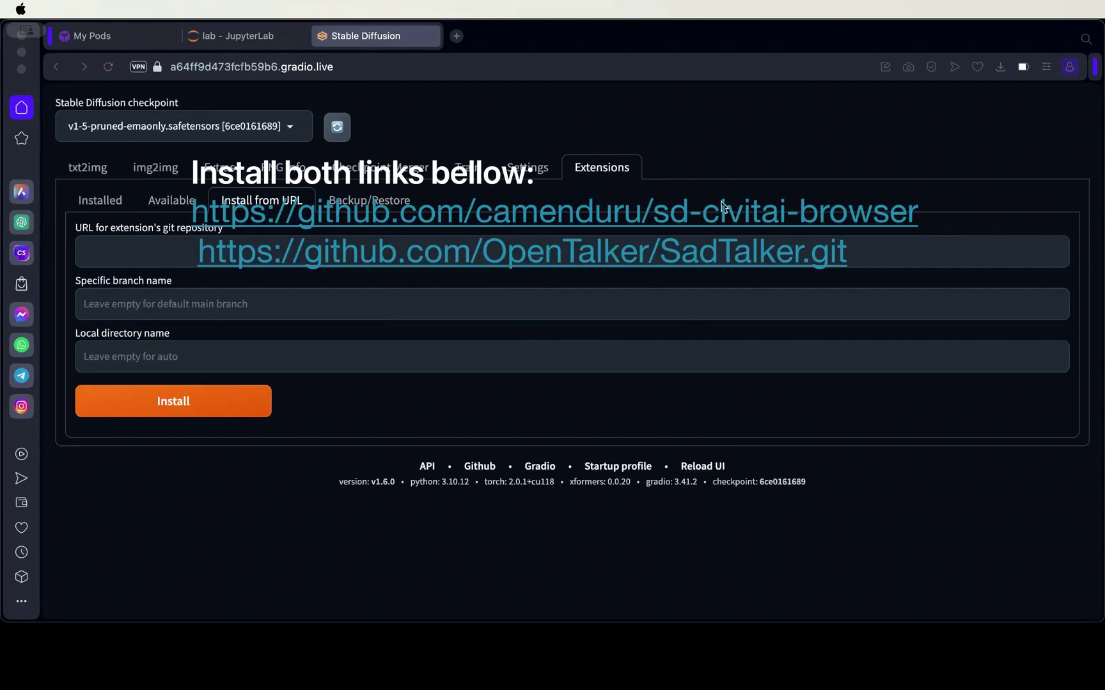
left_click(912, 254)
left_click(910, 250)
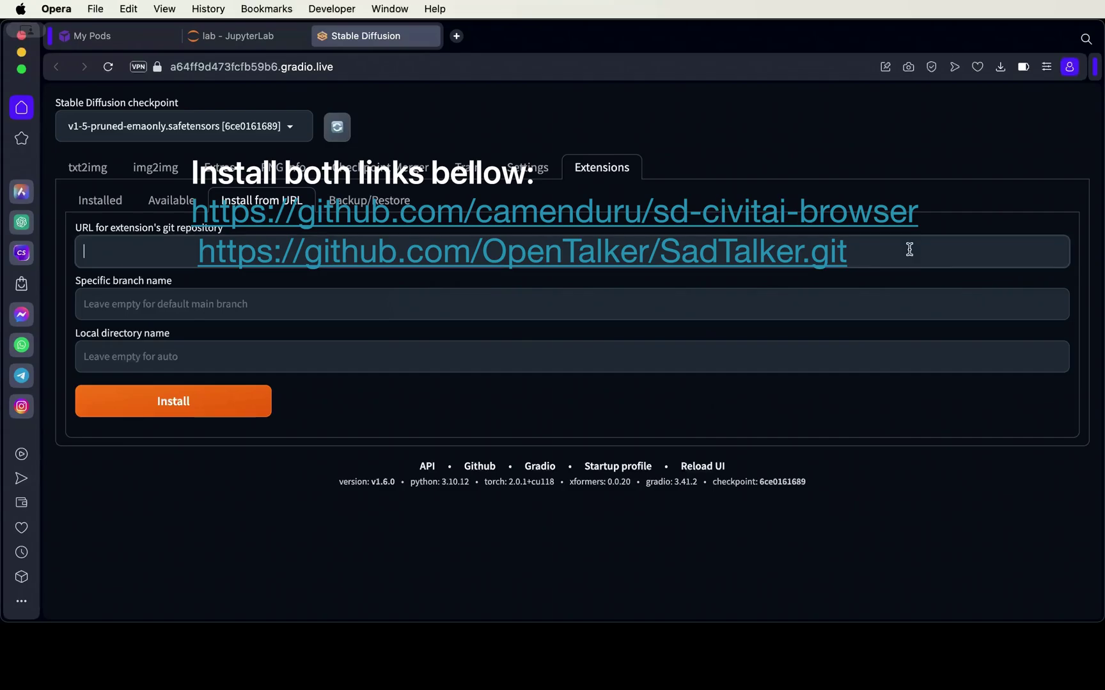
type("https://github.com/camenduru/sd-civitai-browser")
left_click(249, 412)
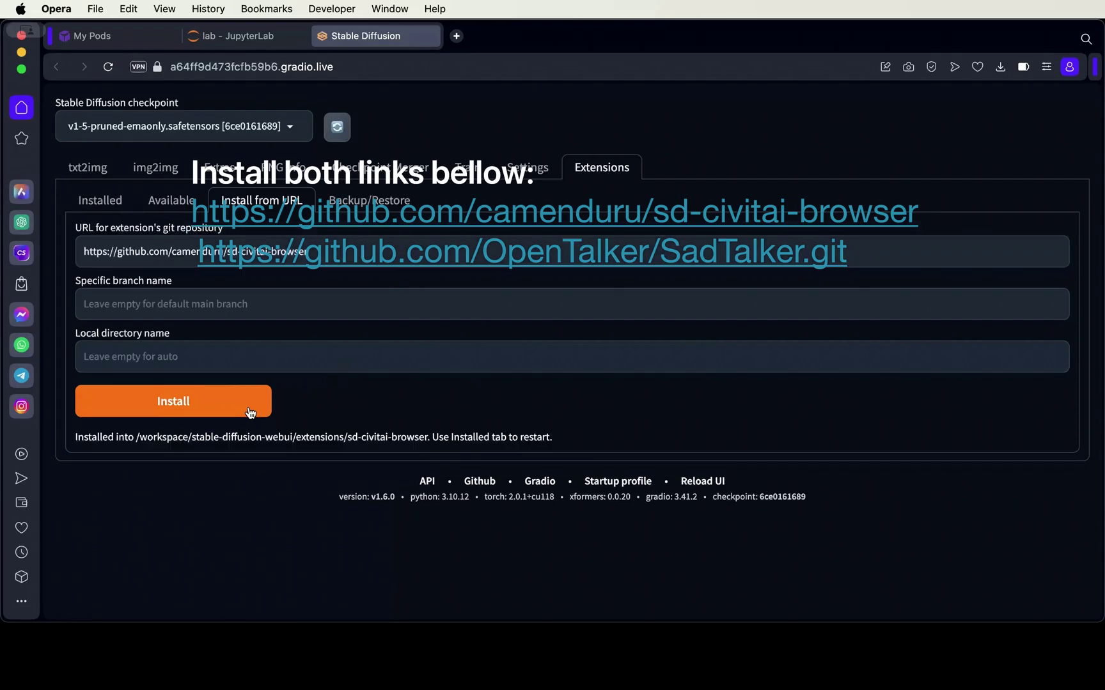
Replace the URL field contents with the SadTalker repository address
left_click_drag(338, 252, 40, 239)
key("BackSpace")
left_click(377, 649)
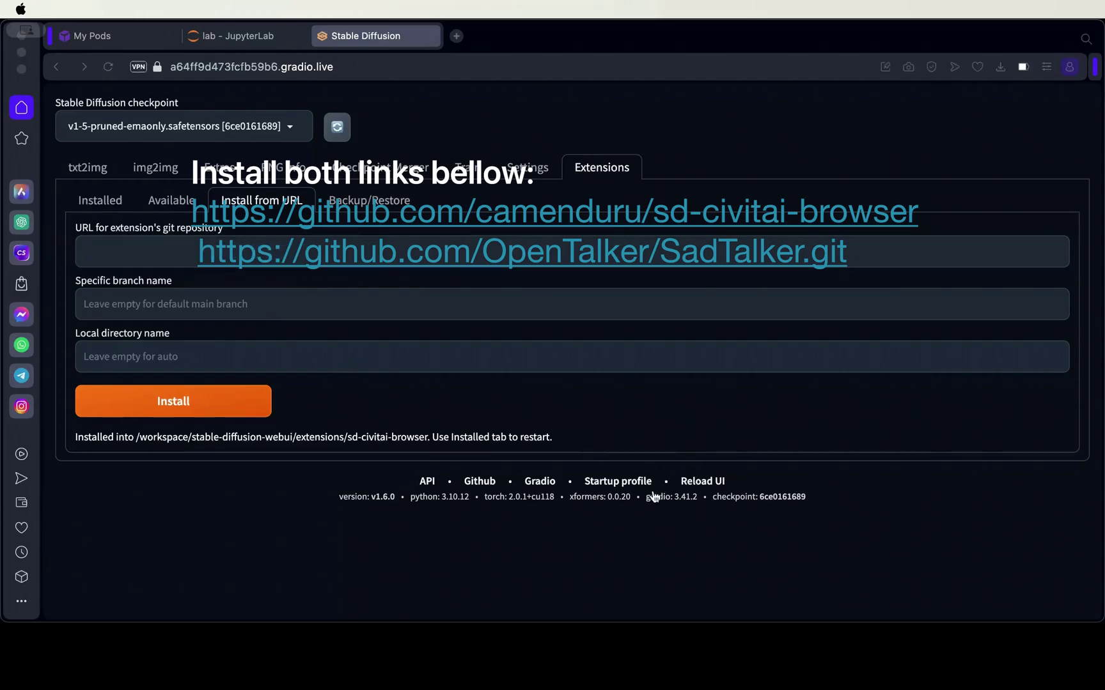
left_click(911, 259)
type("https://github.com/OpenTalker/SadTalker.git")
Install the SadTalker extension, reload the web UI, and close the Stable Diffusion browser tab
left_click(202, 407)
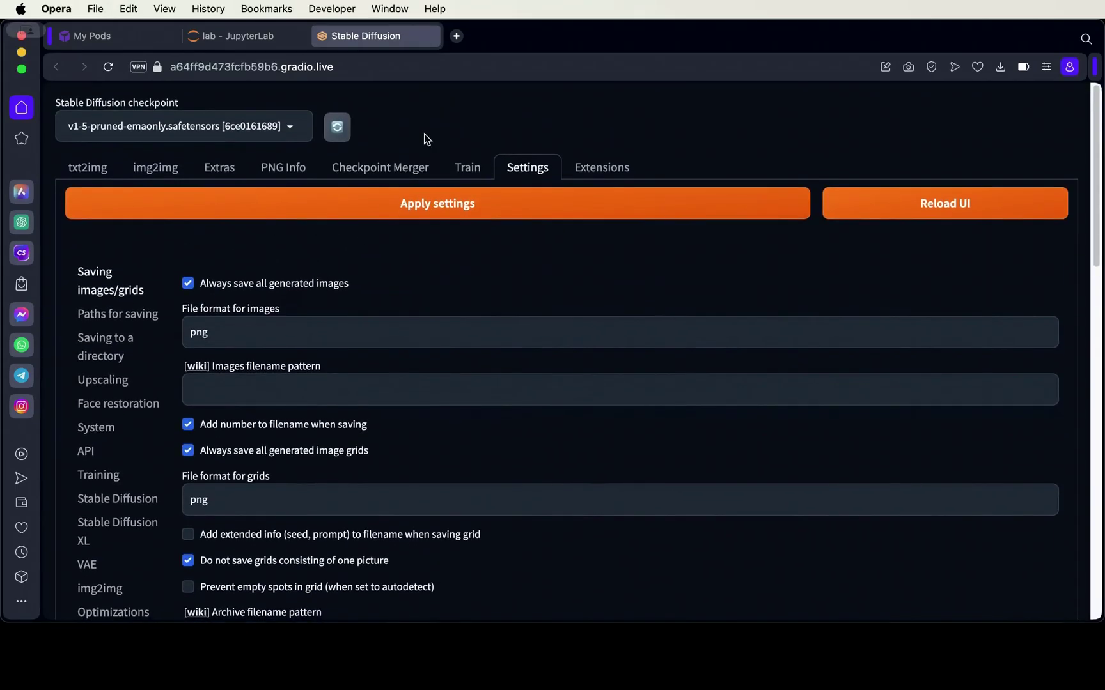
left_click(943, 204)
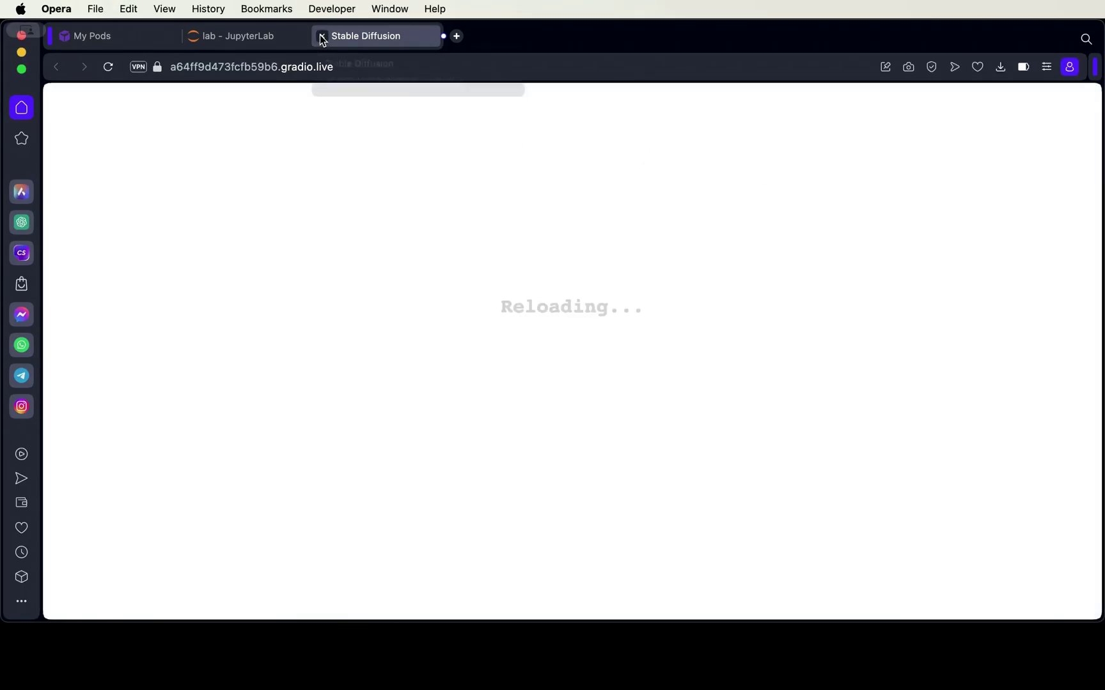
left_click(443, 36)
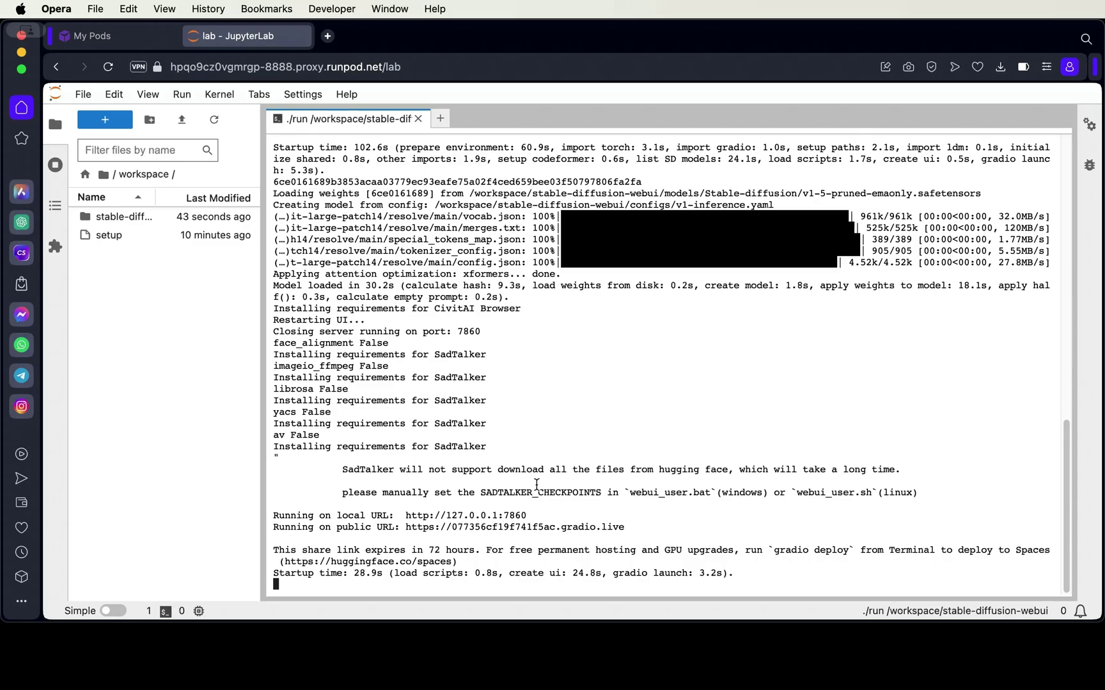
Stop the running web UI server with Ctrl+C and clear the terminal
key("ctrl+c")
type("clear")
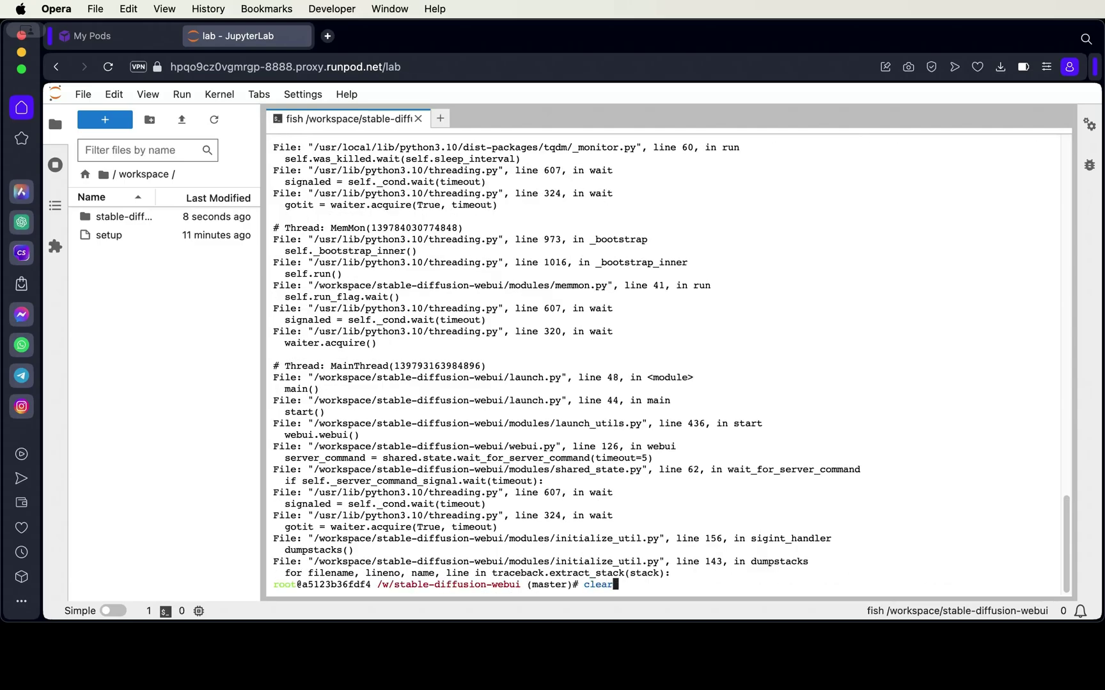
key("Return")
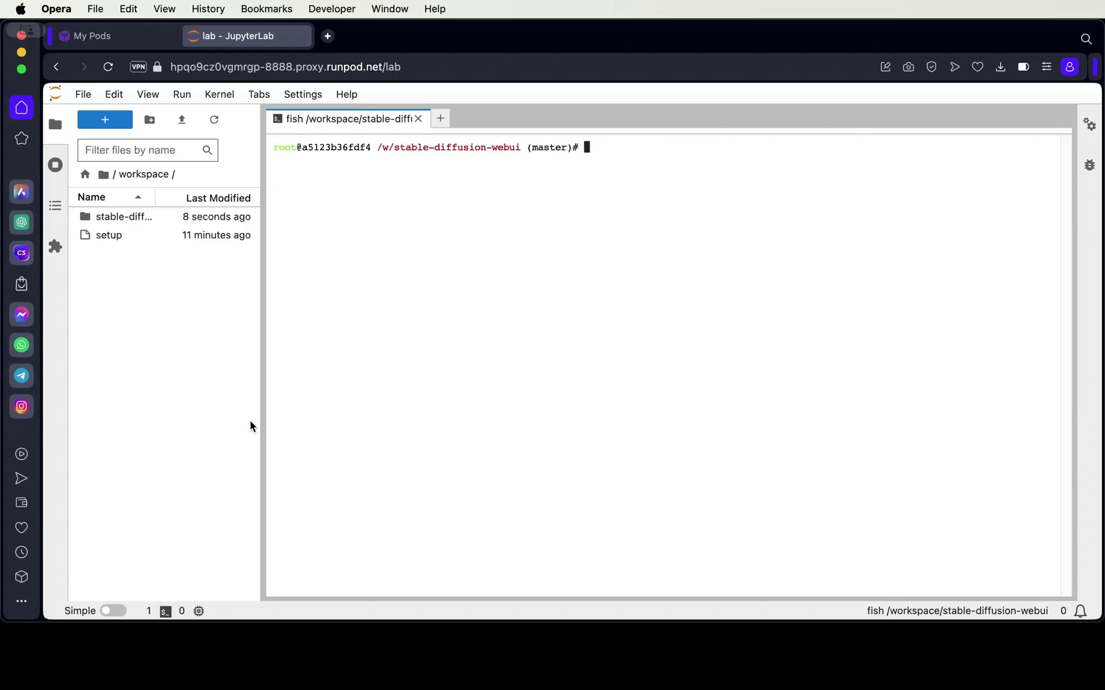
Browse the file browser into stable-diffusion-webui/extensions/SadTalker
left_click(86, 220)
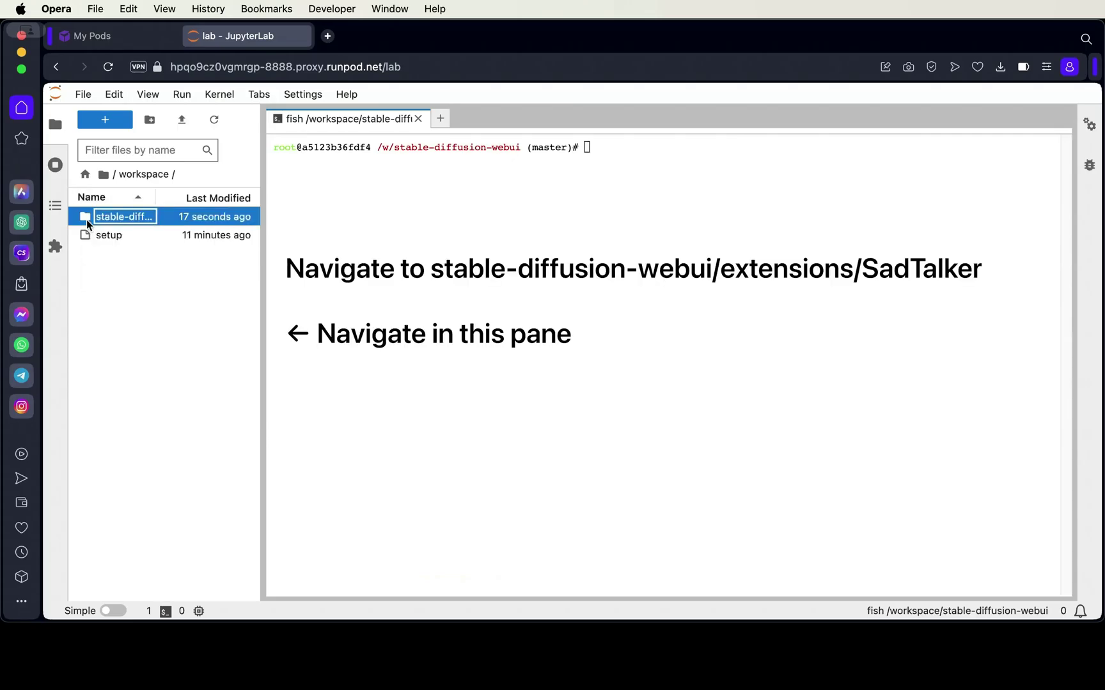
double_click(86, 219)
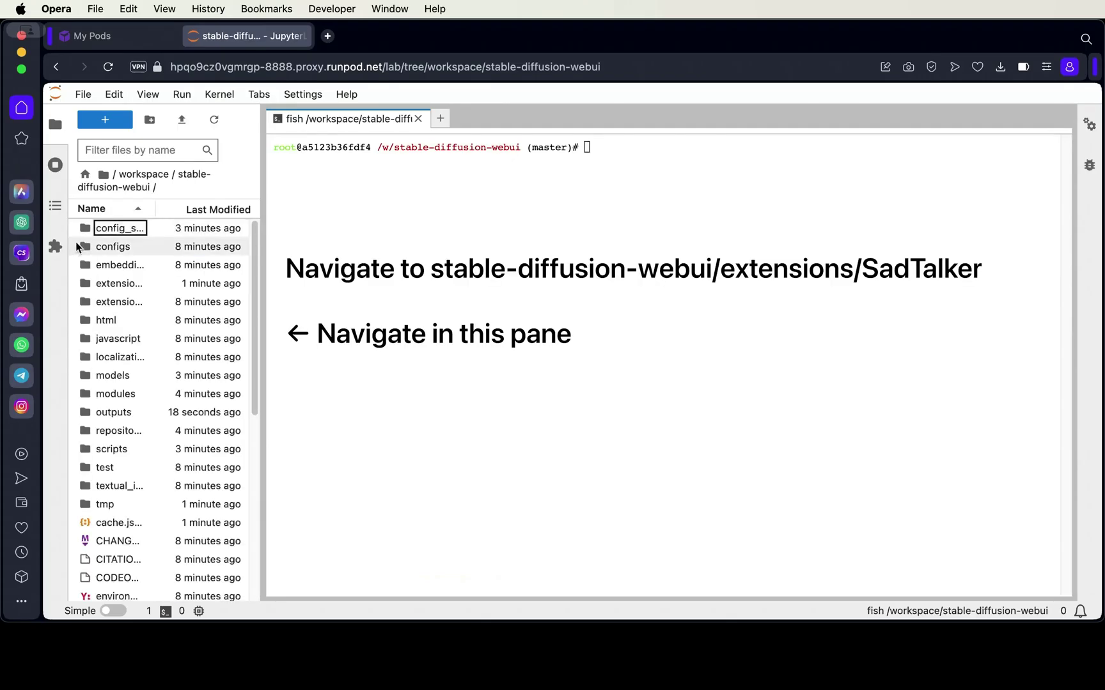
double_click(116, 285)
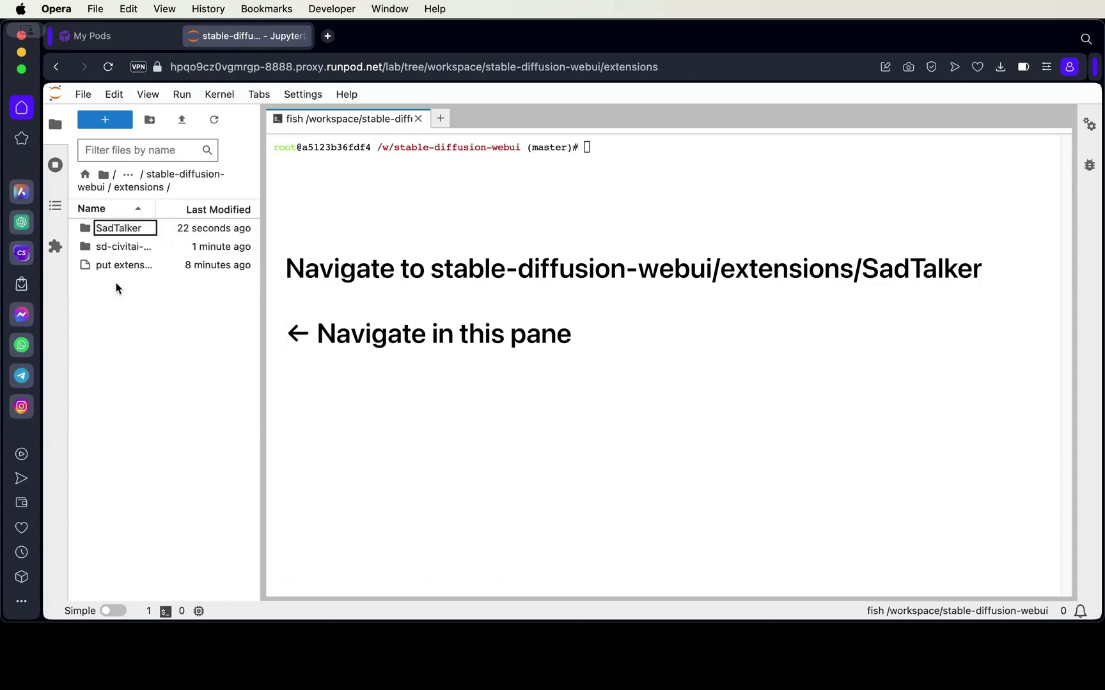
left_click(112, 248)
double_click(116, 227)
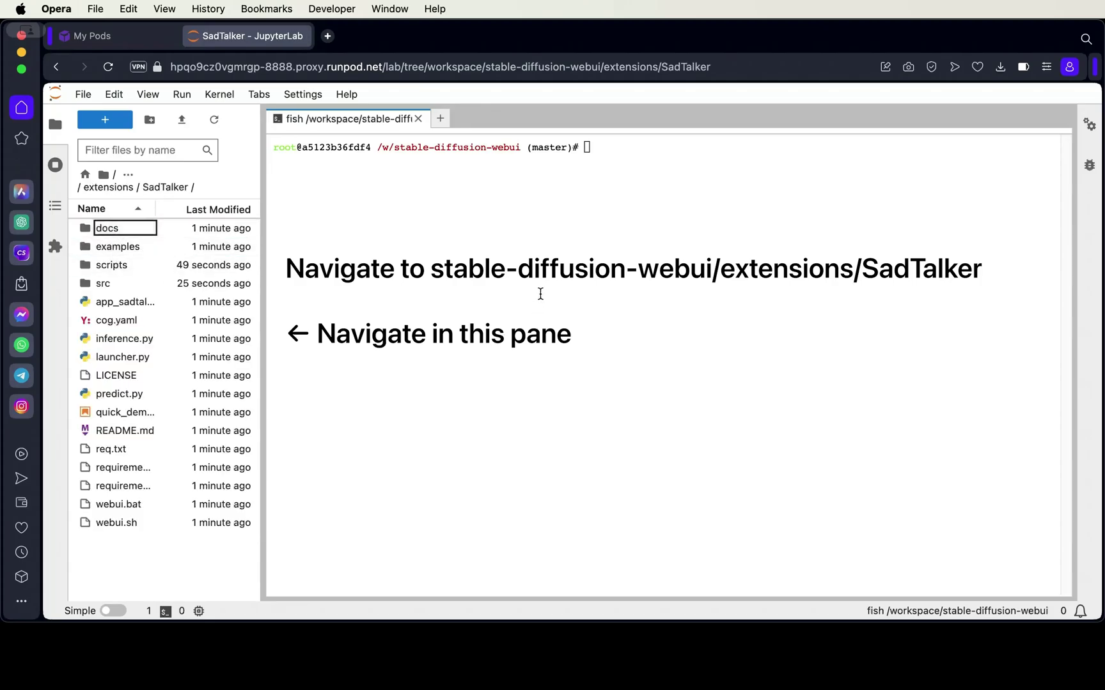
left_click(534, 275)
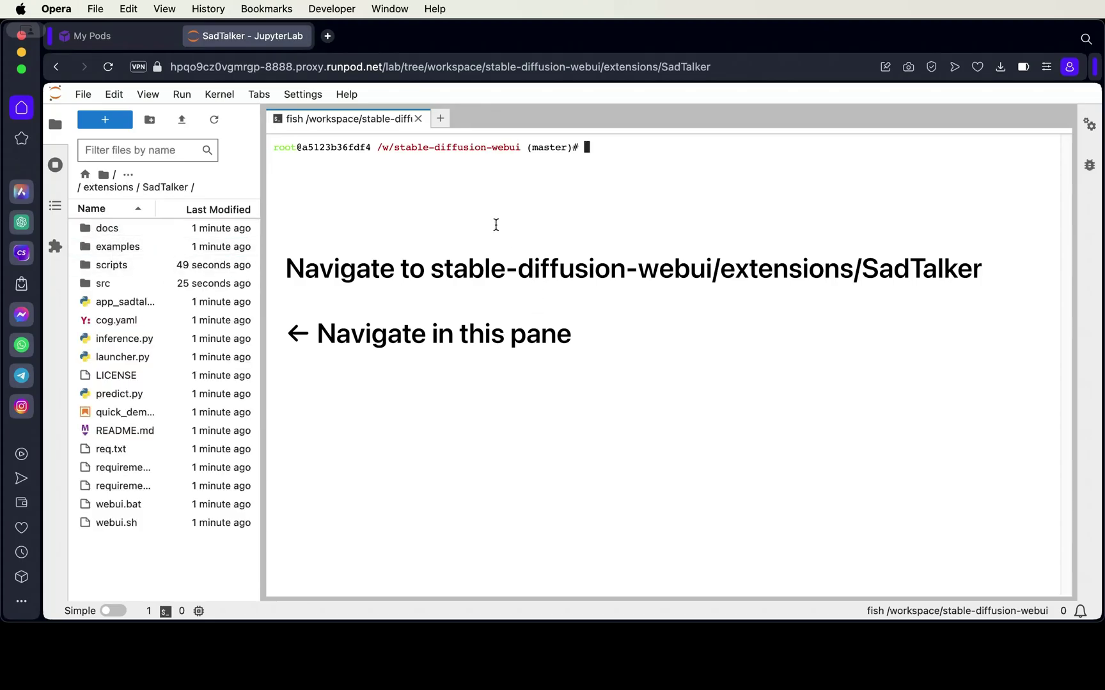
Open a new terminal in the SadTalker folder and start the fish shell
left_click(440, 120)
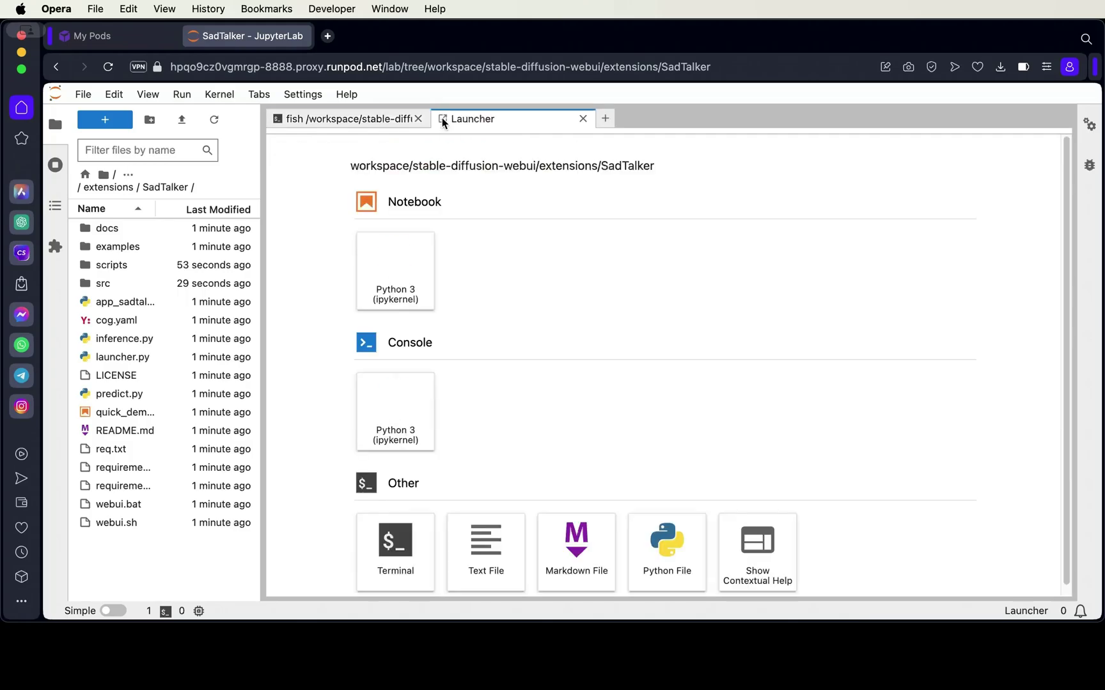
left_click(392, 554)
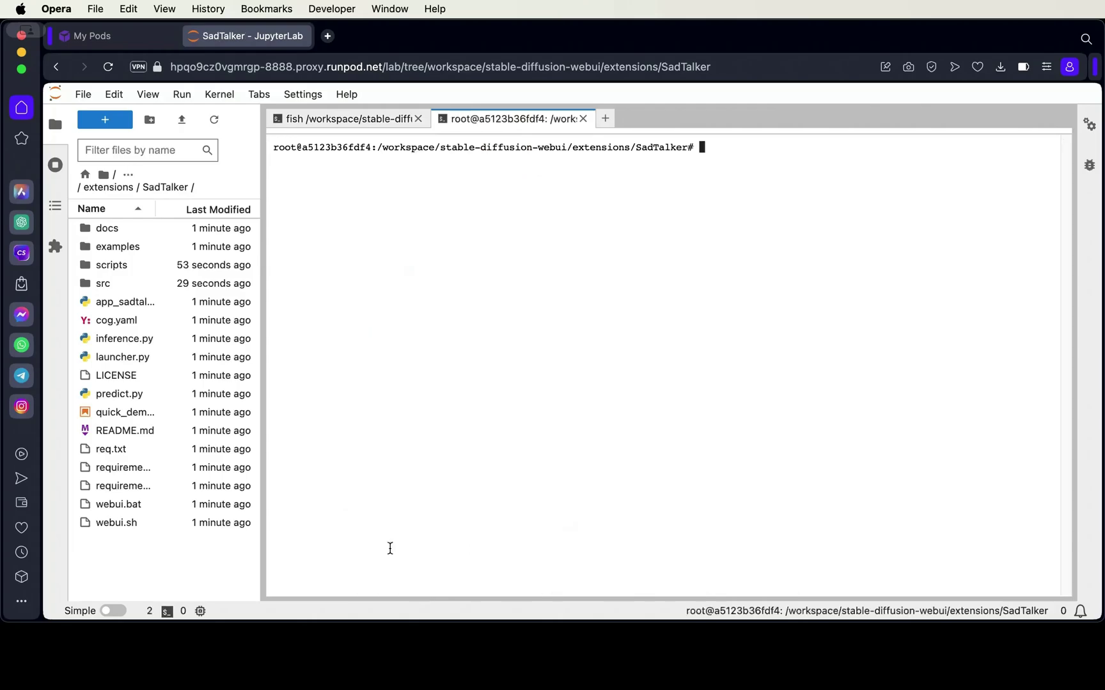
type("fish")
key("Return")
Run 'bash scripts/download_models.sh' to download the SadTalker model weights
type("scr")
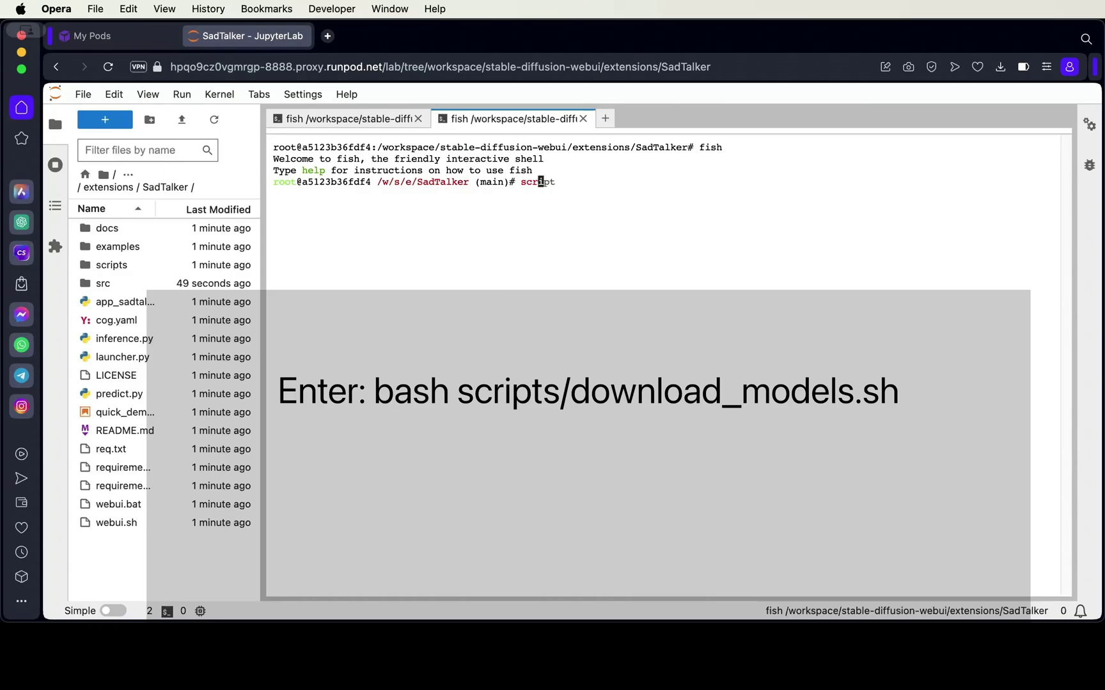
type("its")
key("BackSpace")
key("BackSpace")
key("Tab")
type("dow")
key("BackSpace")
key("BackSpace")
key("Left")
key("Left")
key("Left")
key("Left")
key("Left")
key("Left")
key("Left")
key("Left")
type("bash")
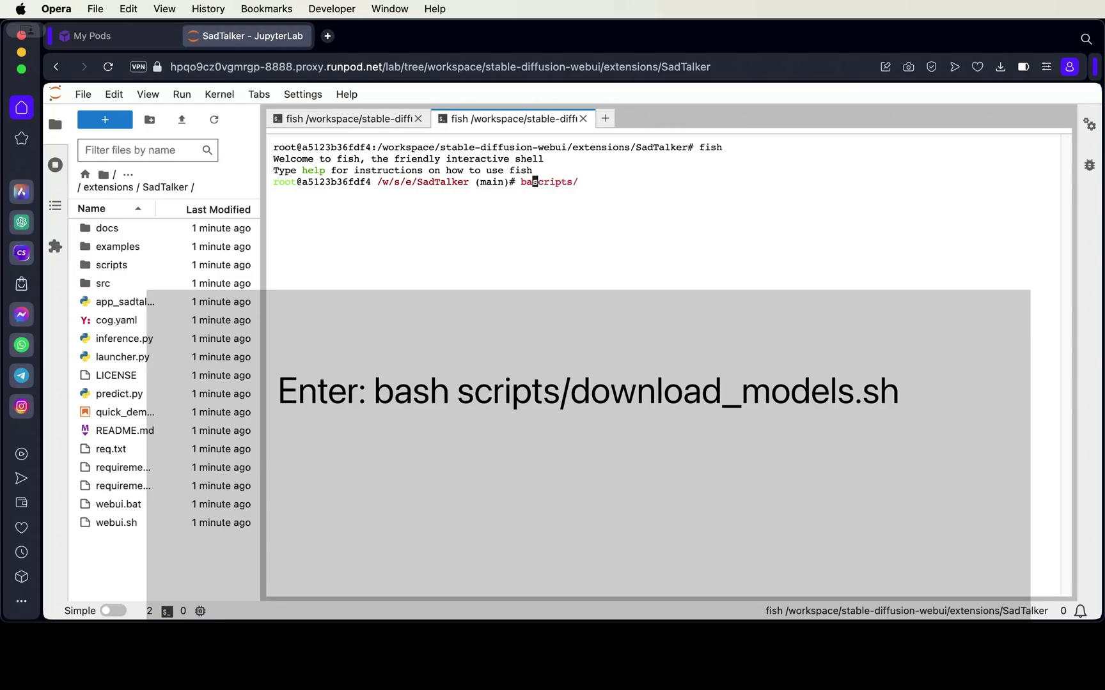
key("Right")
key("Right")
key("Right")
key("Right")
key("Right")
key("Right")
key("Right")
key("Right")
key("Right")
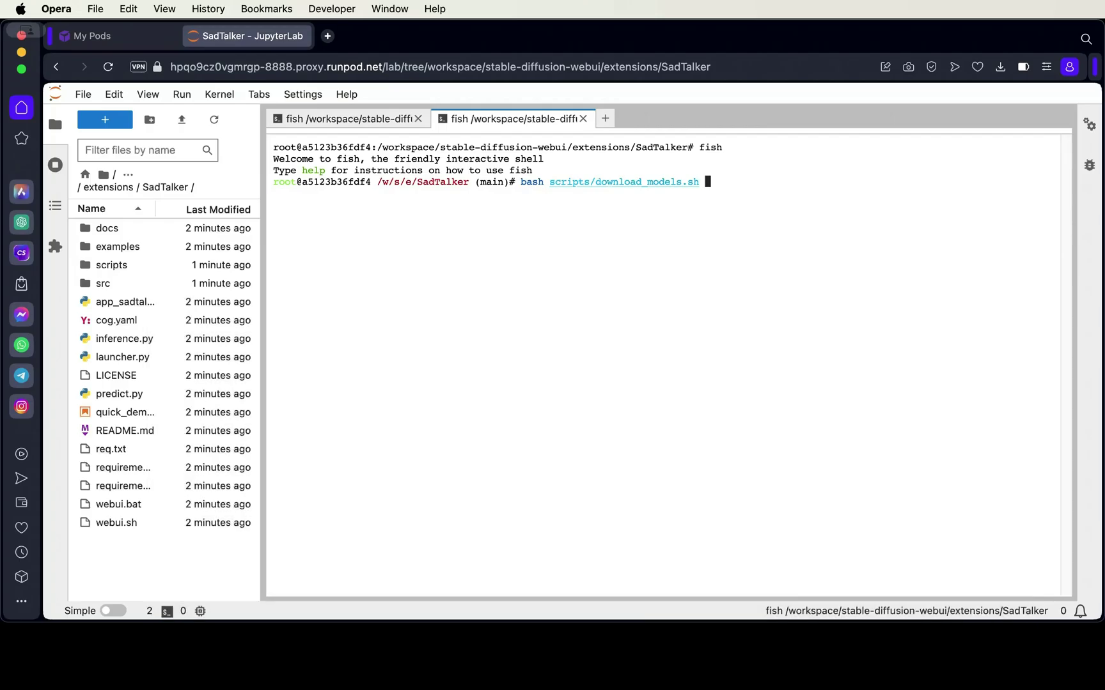
key("Return")
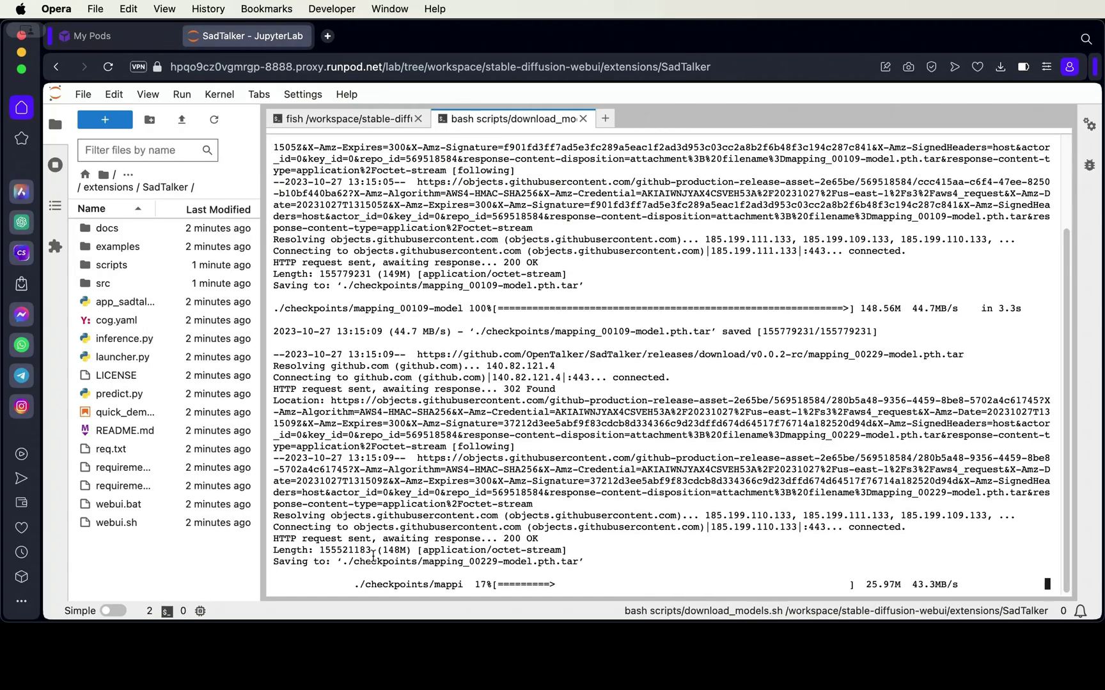
left_click(532, 653)
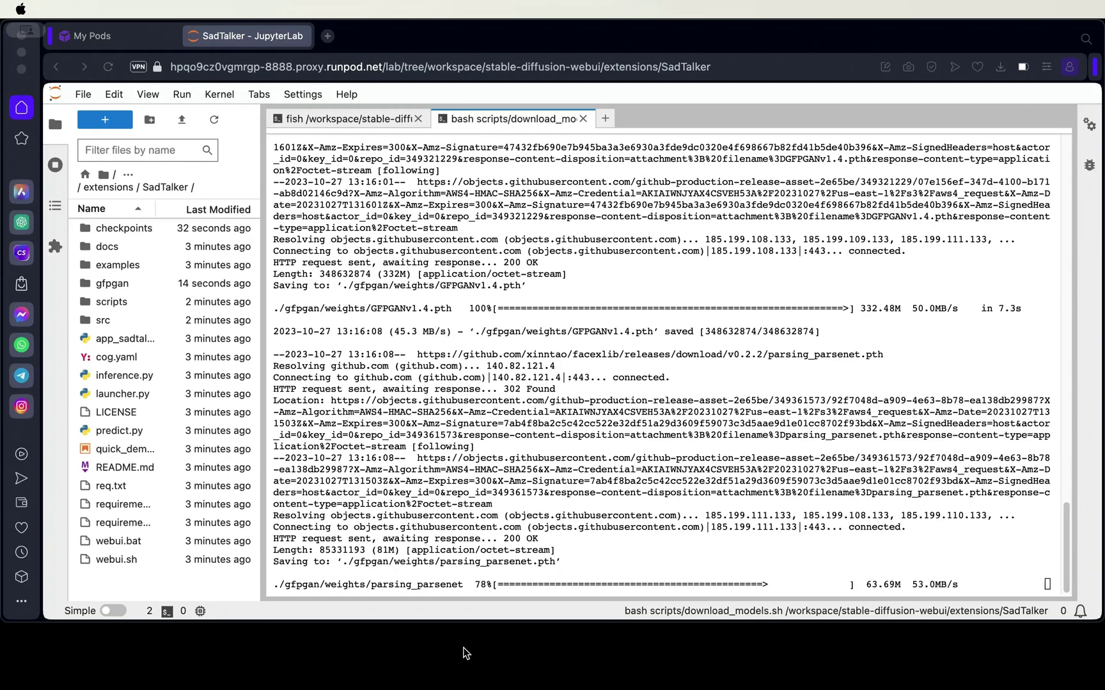
Close the finished download terminal and go back up to the stable-diffusion-webui folder
left_click(583, 119)
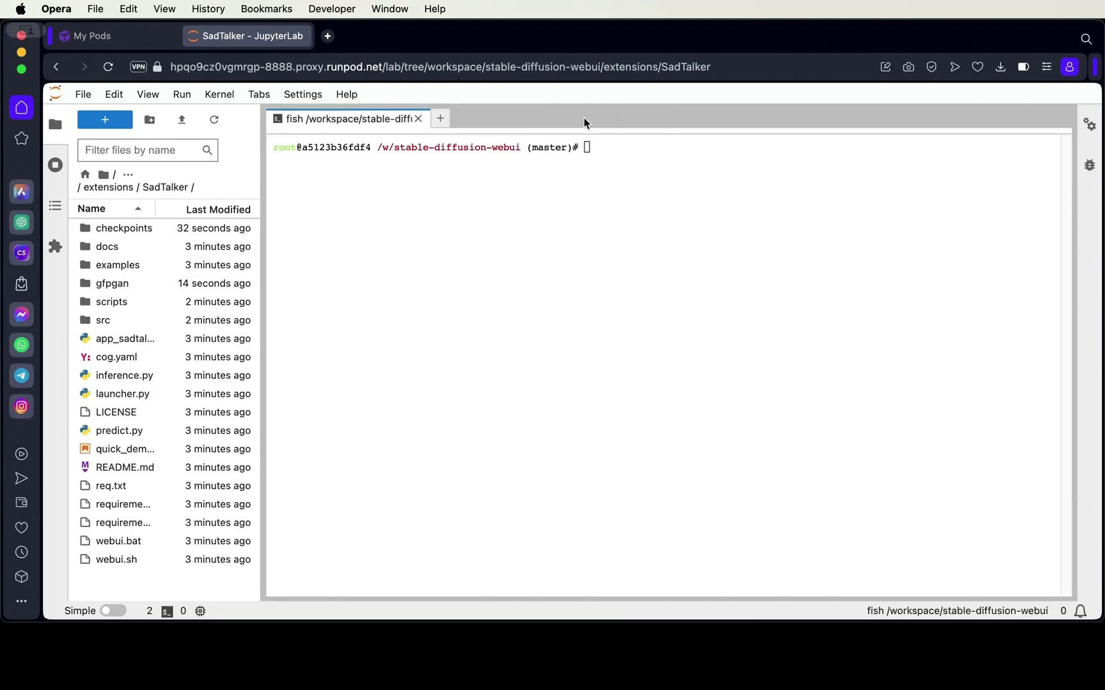
left_click(112, 187)
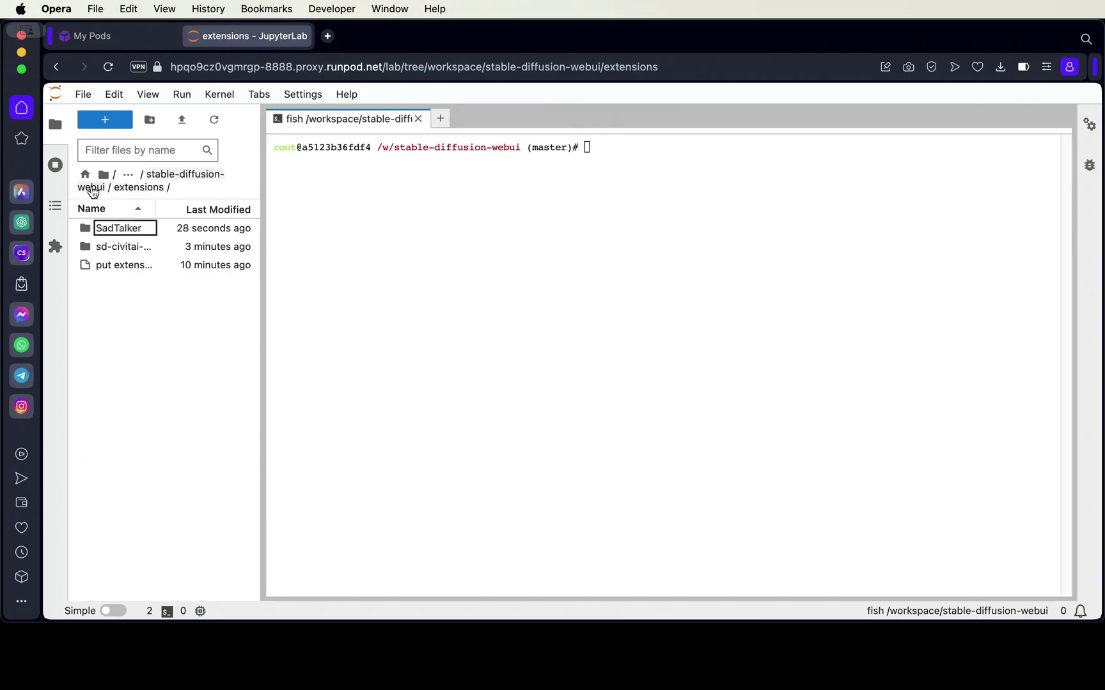
left_click(102, 187)
Relaunch the web UI with ./run and open its new public gradio.live link
type("./run")
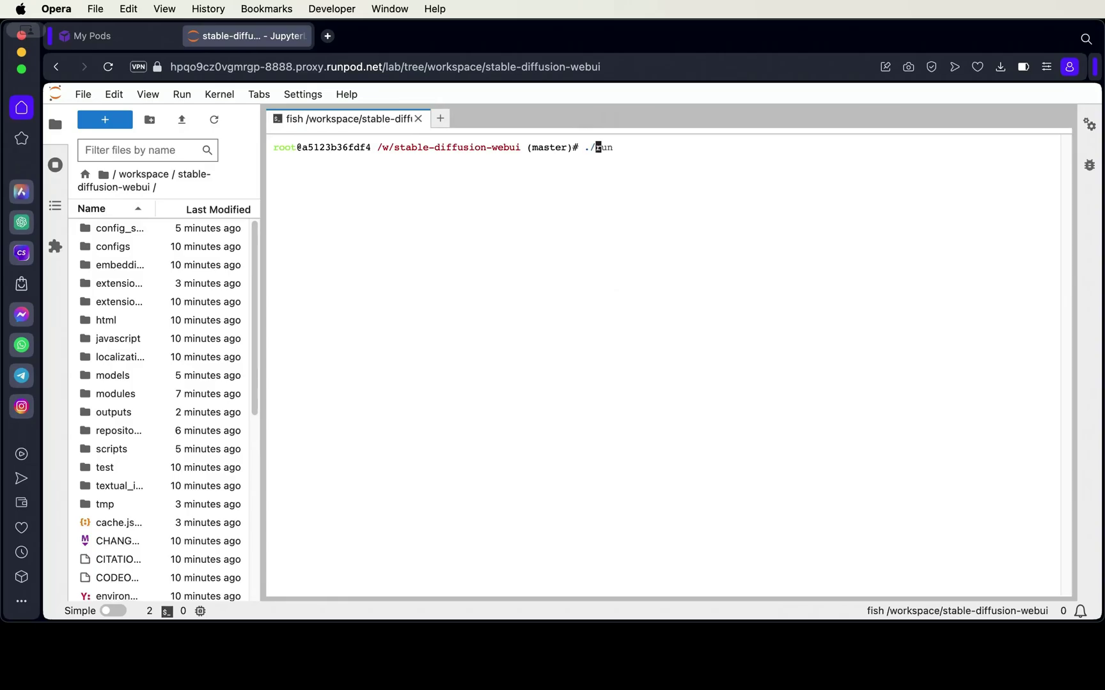
key("Return")
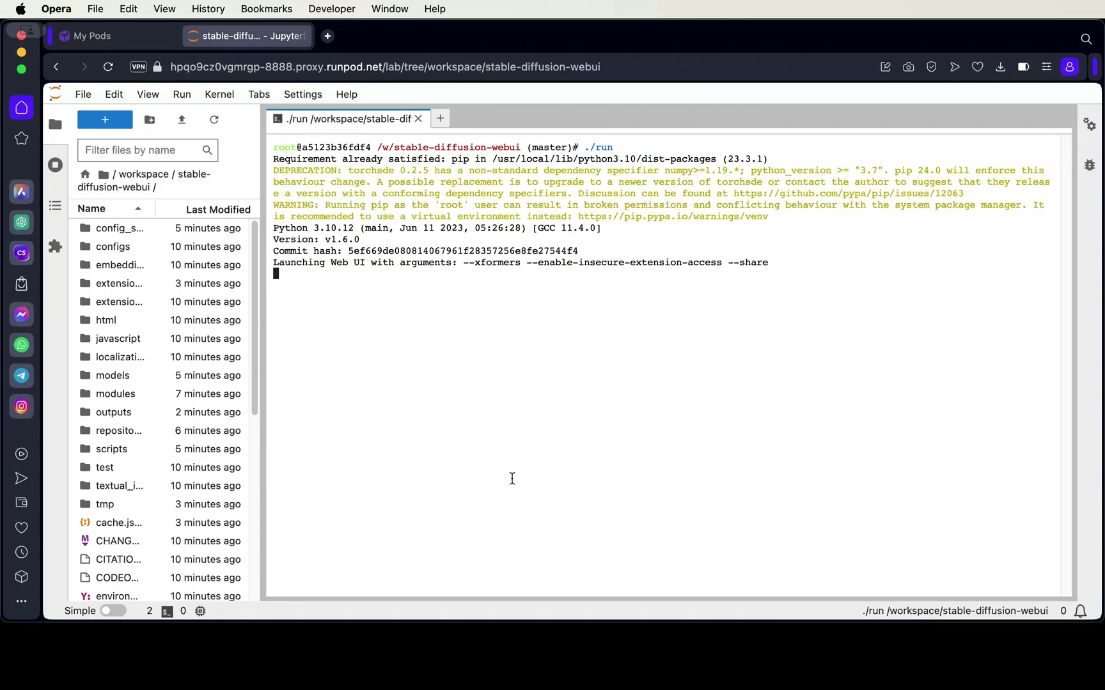
left_click(523, 648)
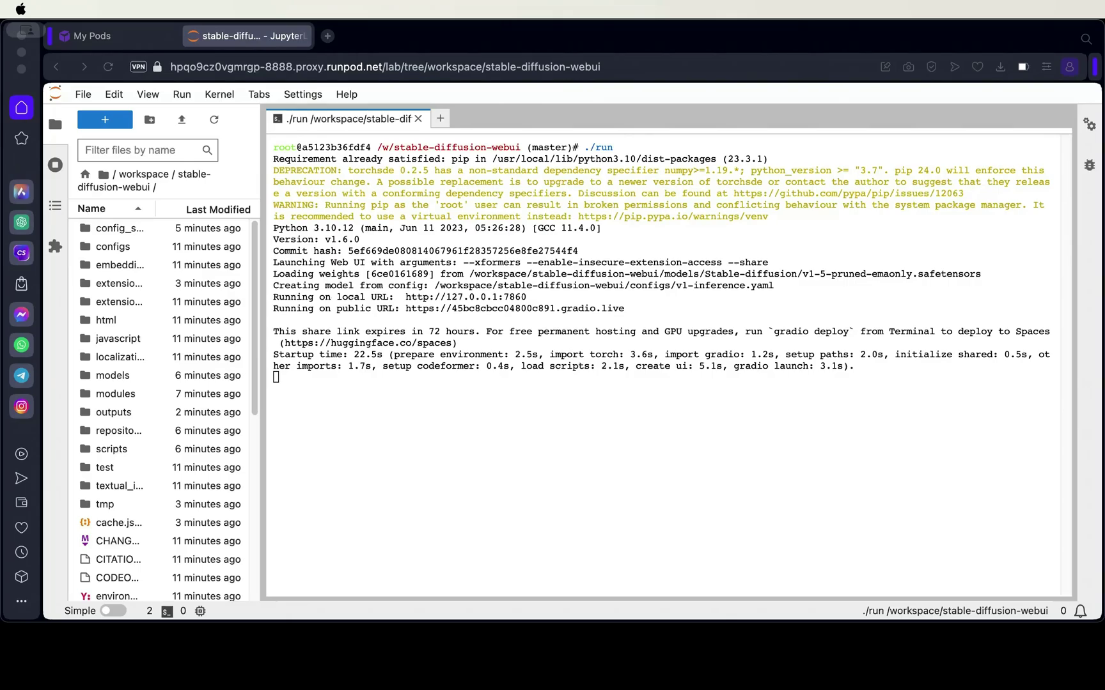
left_click(497, 596)
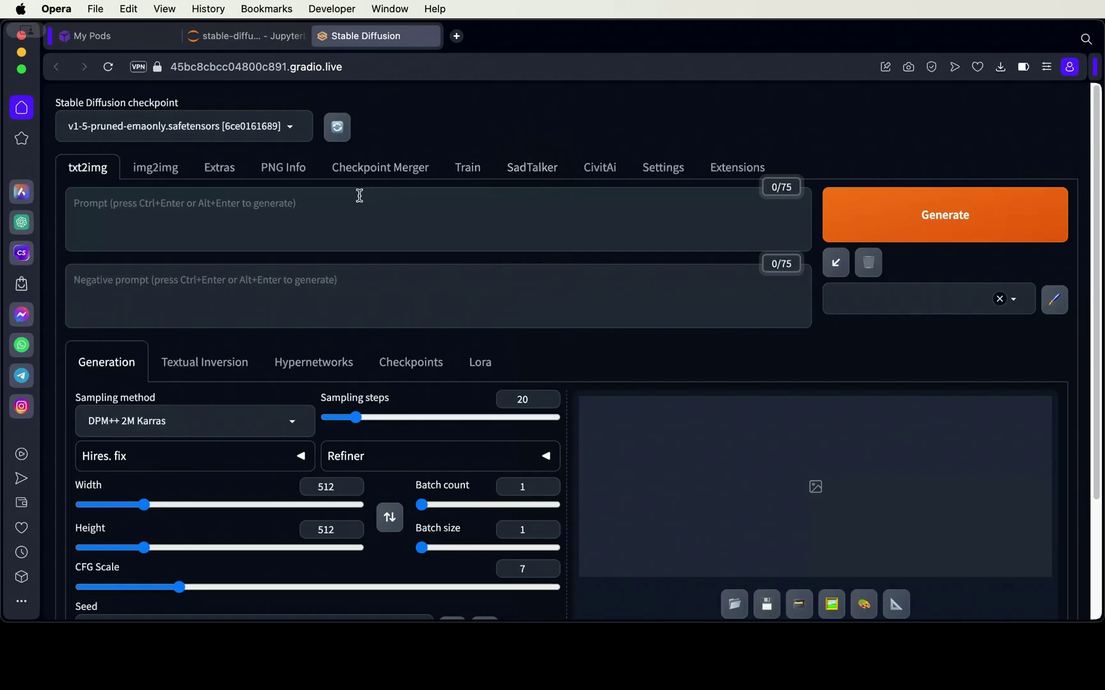
Search CivitAi for 'real' and select Real Dream version 3, file realDream_3.safetensors
left_click(608, 169)
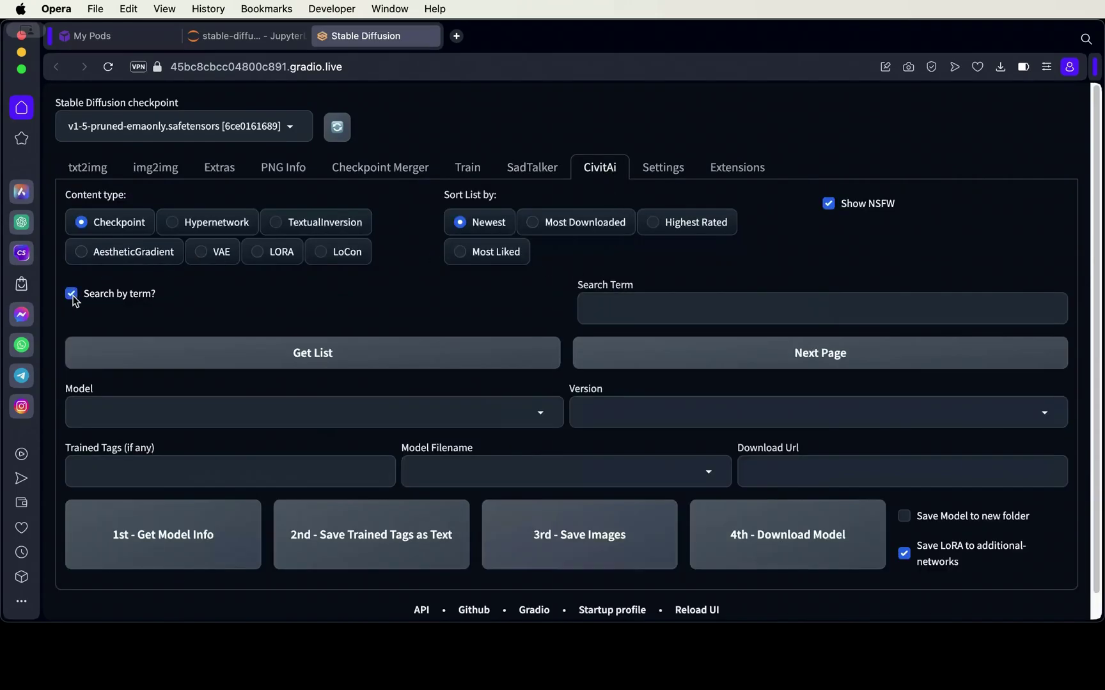
left_click(645, 306)
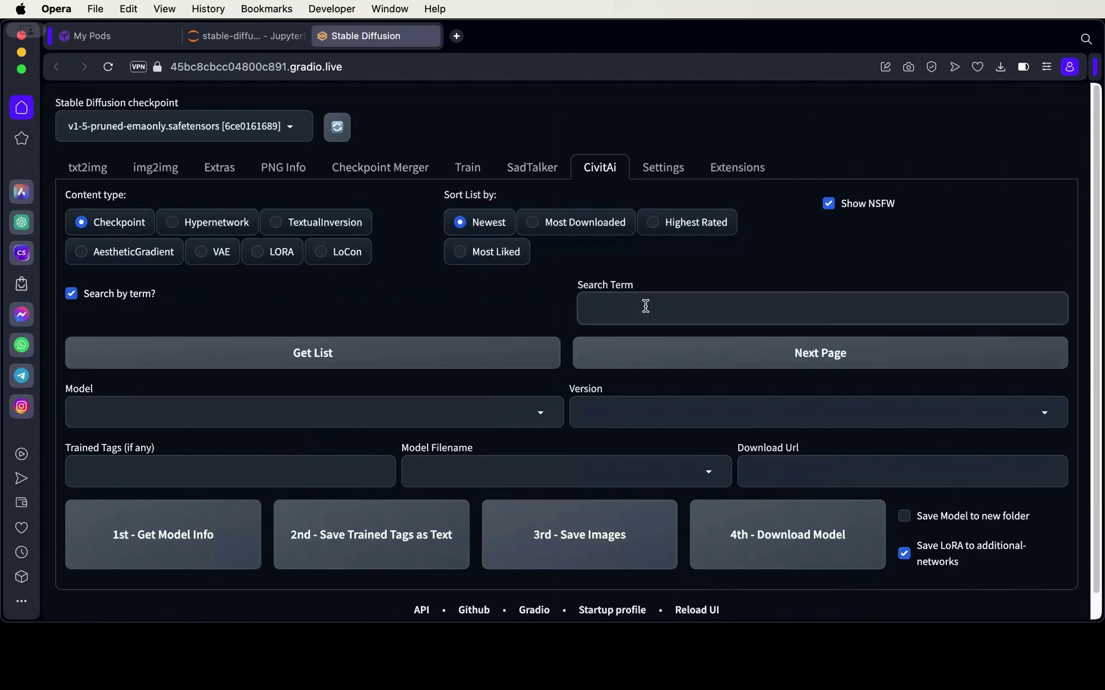
type("real")
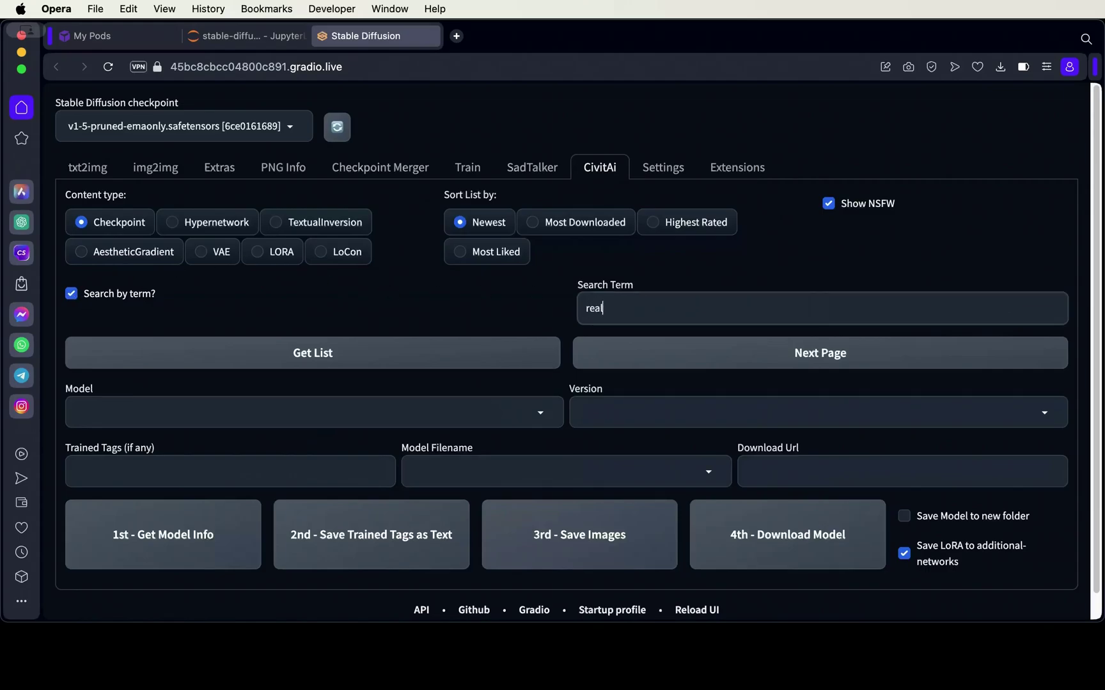
left_click(394, 358)
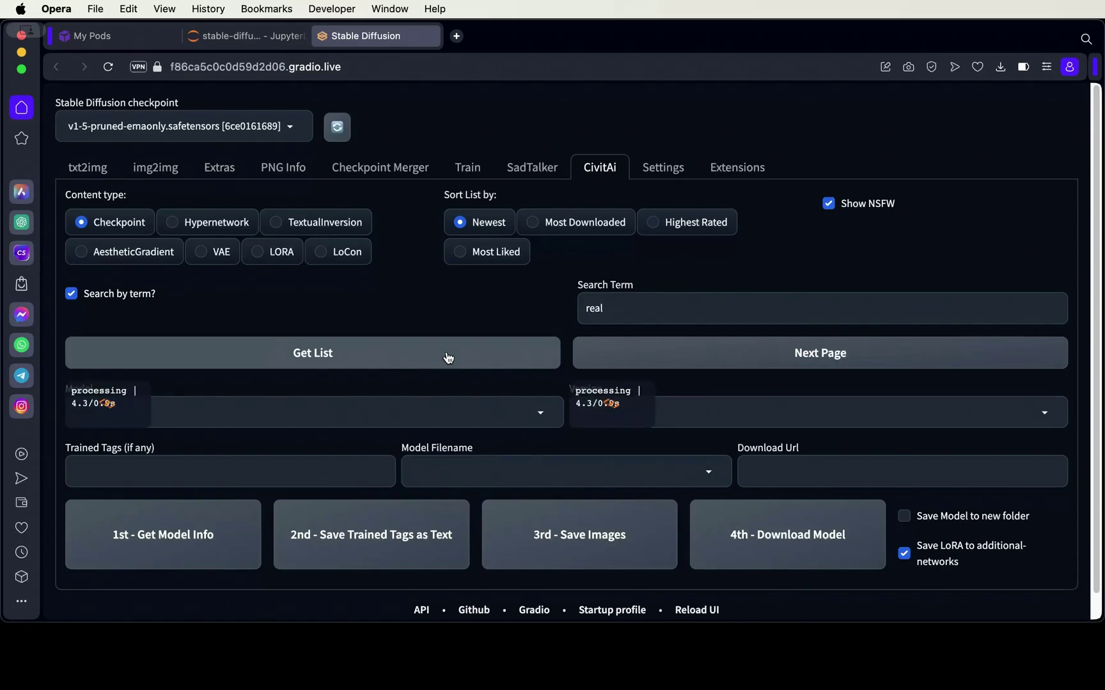
left_click(363, 411)
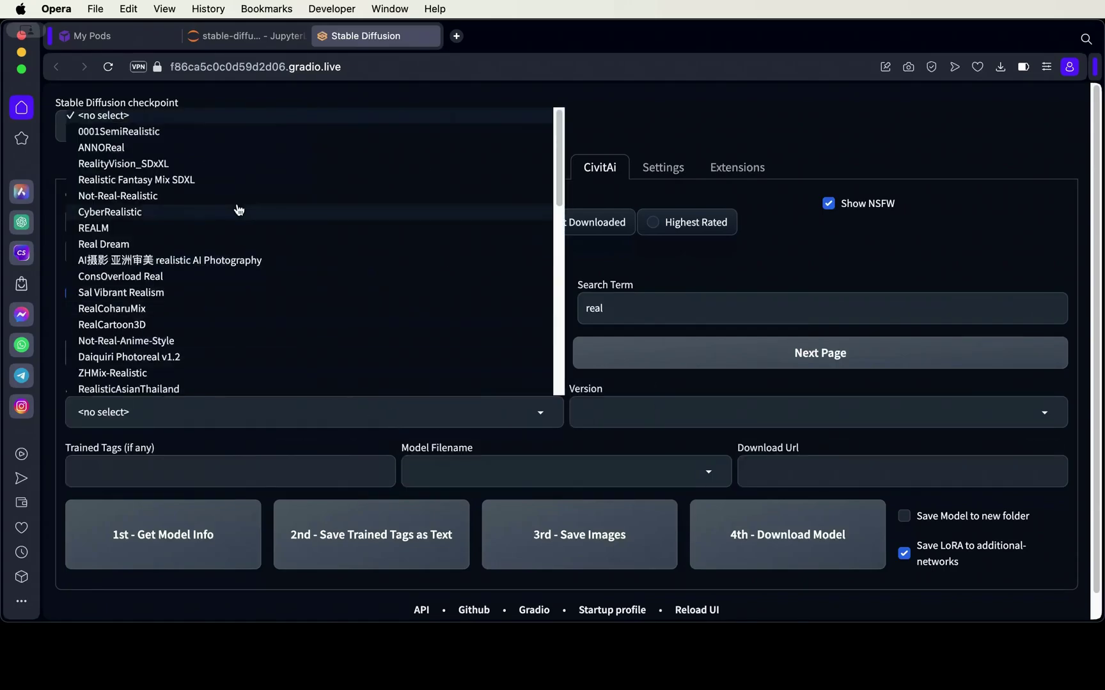
left_click(105, 244)
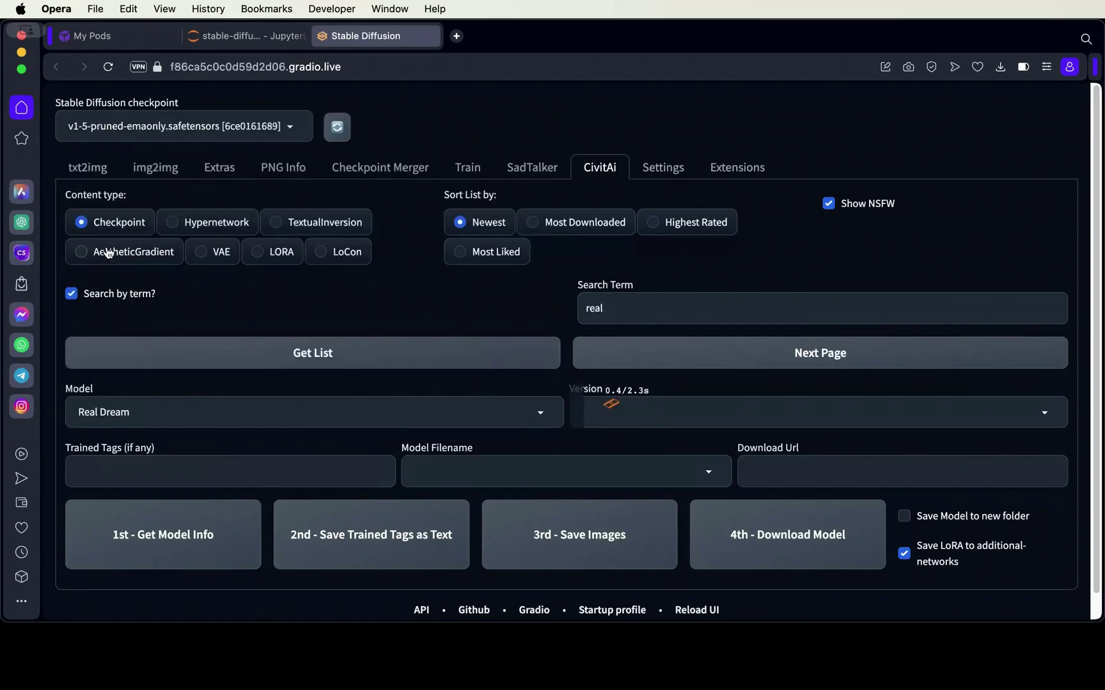
left_click(326, 412)
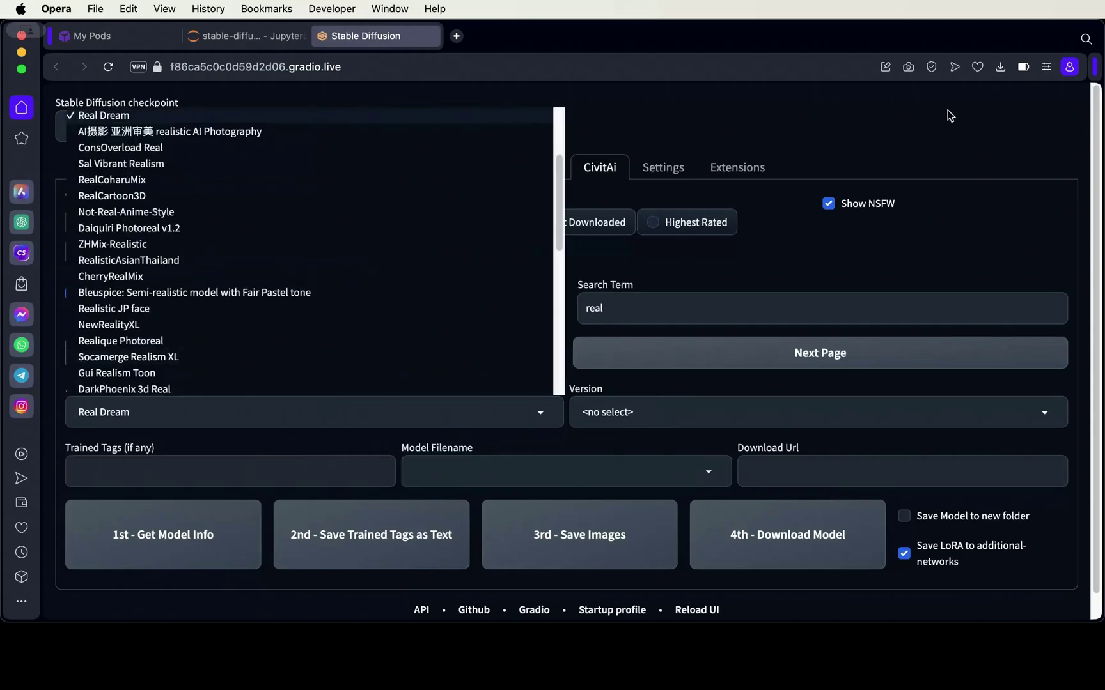
left_click(959, 223)
left_click(619, 406)
left_click(615, 355)
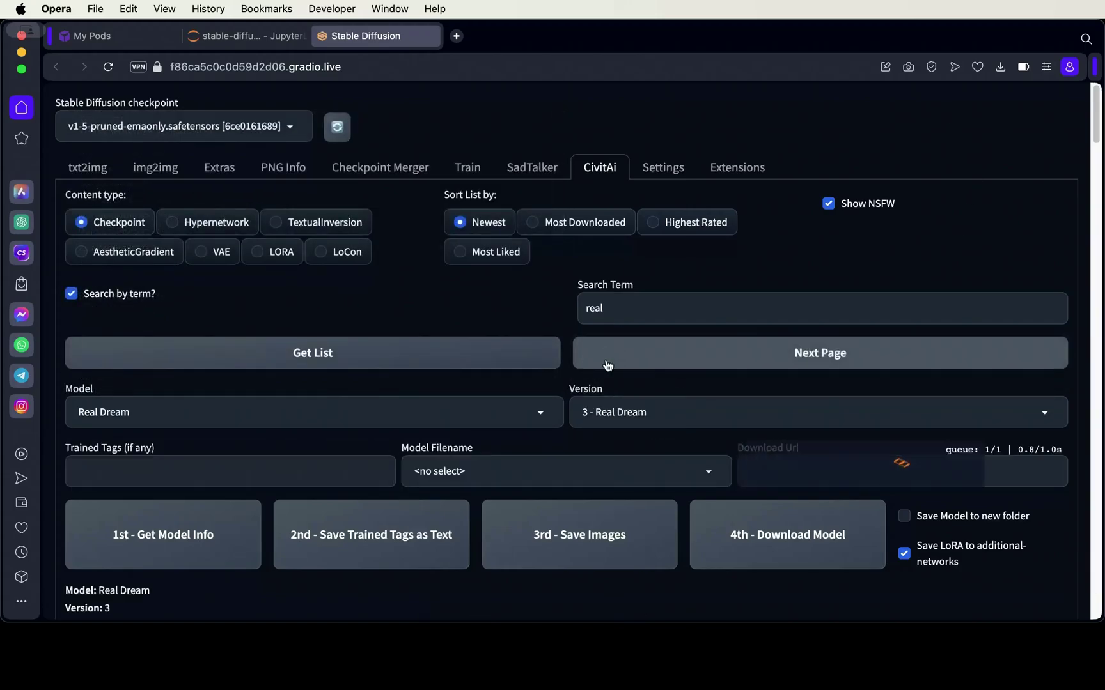
left_click(486, 471)
left_click(470, 449)
Download the Real Dream checkpoint and check its progress in the Jupyter terminal
scroll(476, 447, "down", 5)
scroll(474, 444, "up", 1)
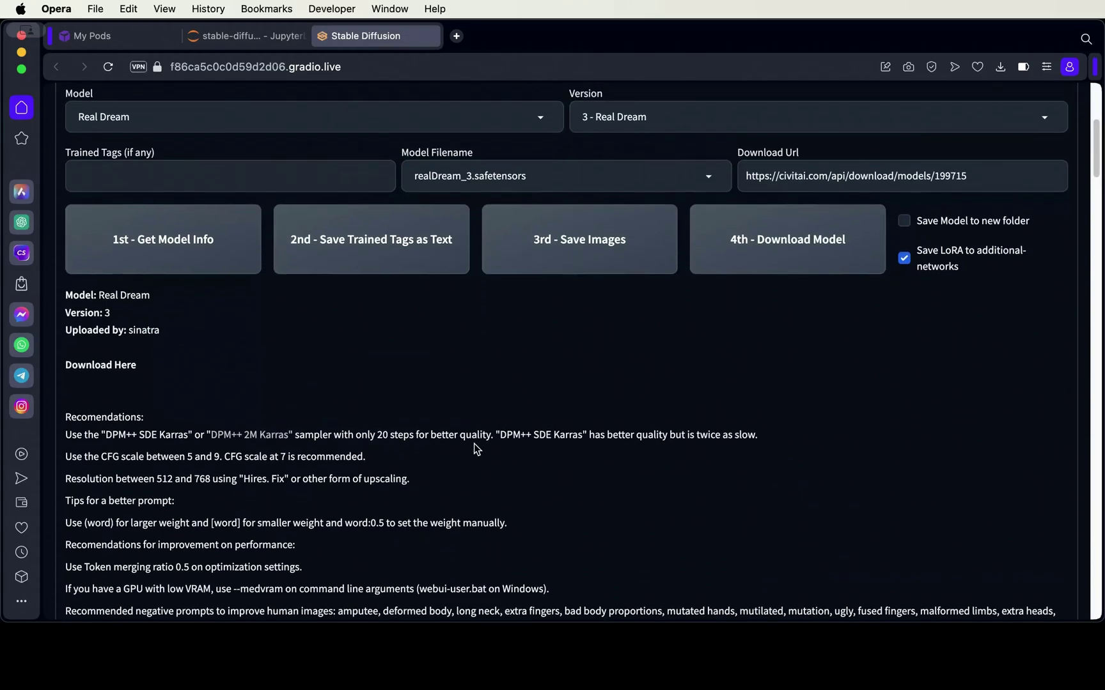
left_click(881, 645)
scroll(964, 458, "up", 5)
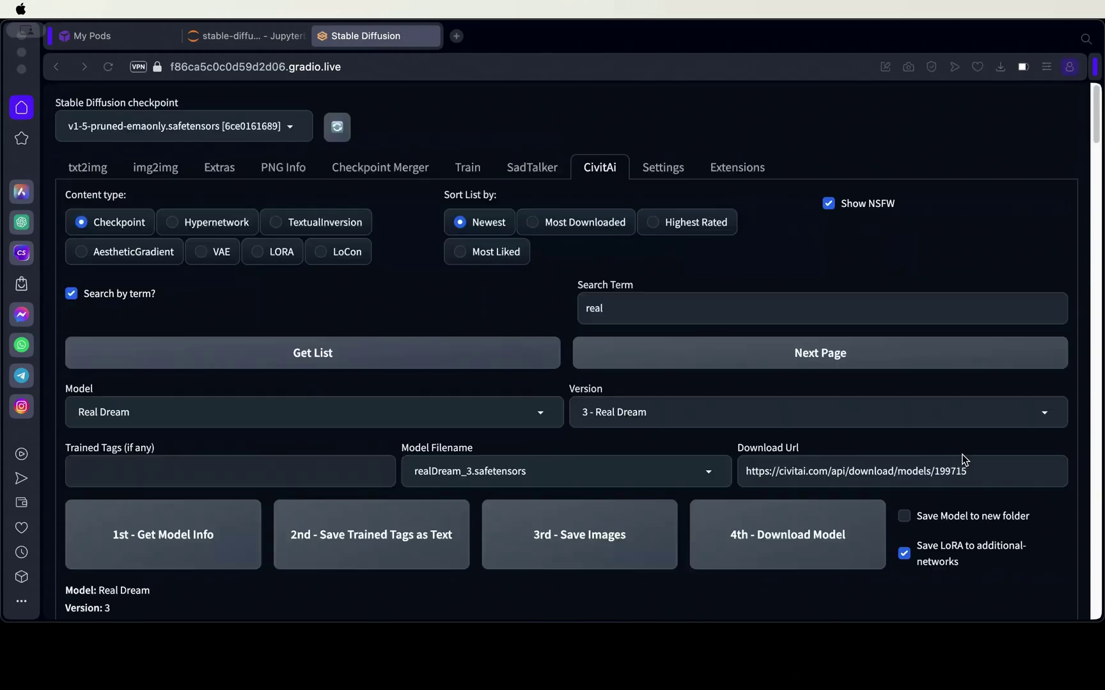
left_click(1048, 290)
scroll(602, 490, "down", 1)
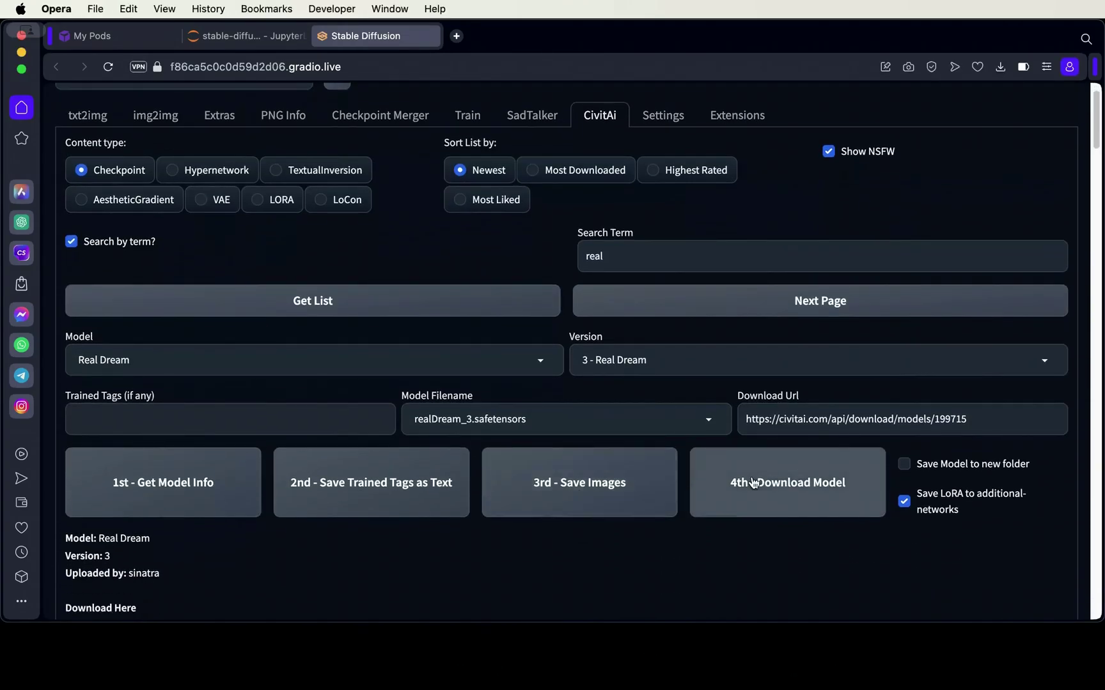
left_click(242, 40)
left_click(527, 647)
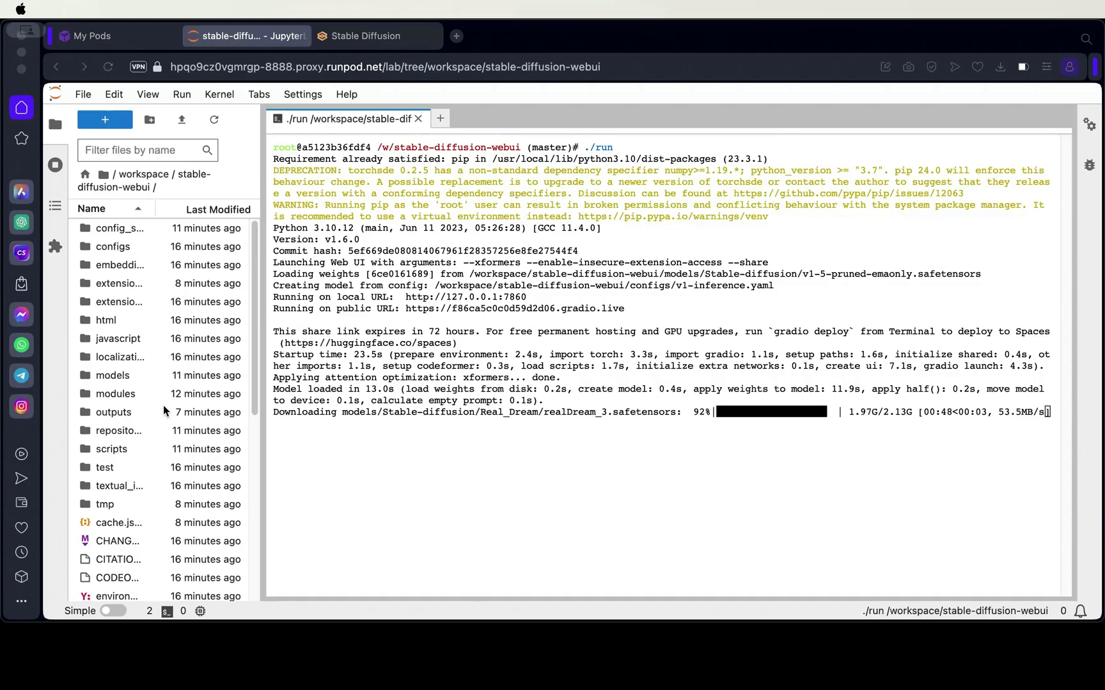
Refresh the checkpoint list on txt2img and load Real_Dream/realDream_3.safetensors
left_click(370, 41)
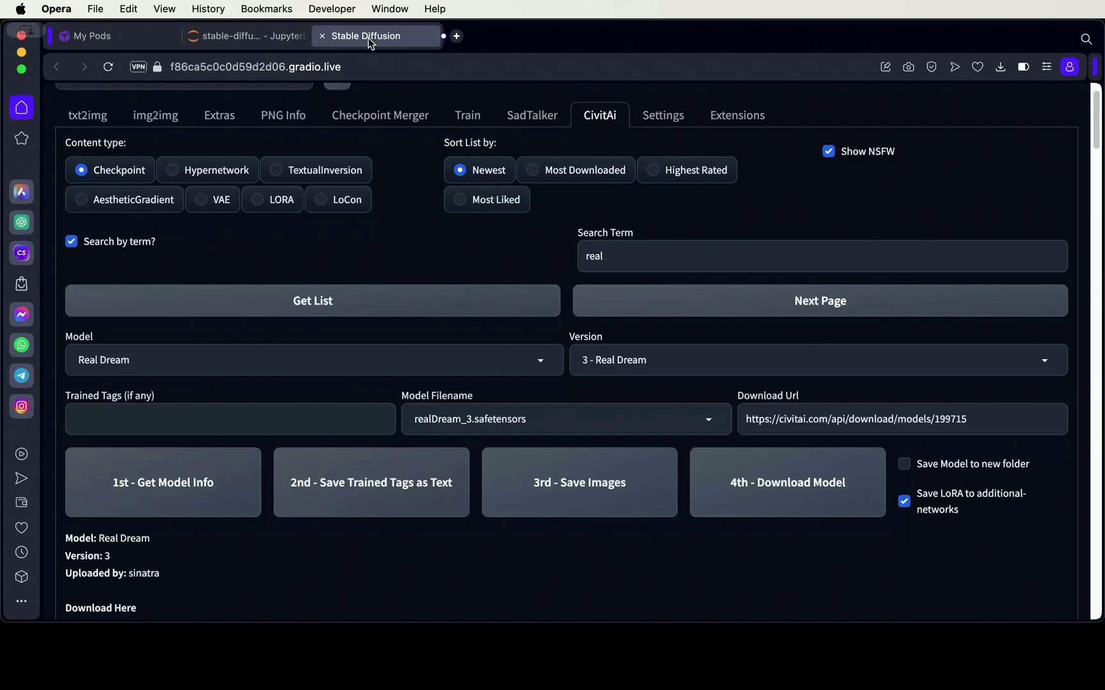
scroll(179, 140, "up", 2)
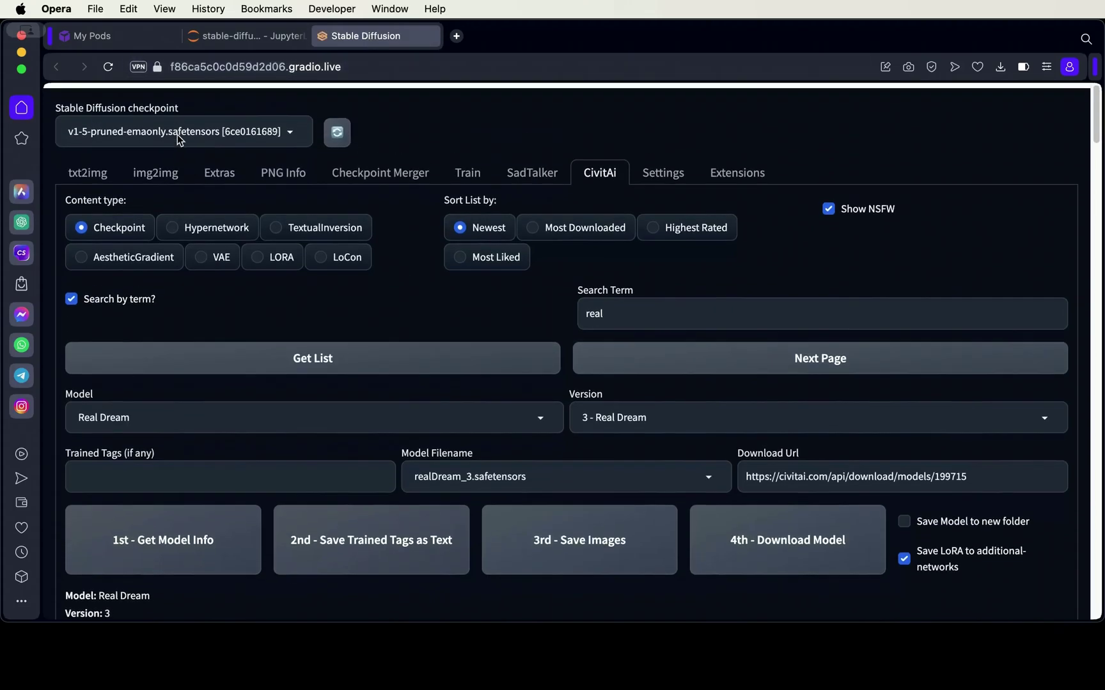
left_click(90, 170)
left_click(190, 126)
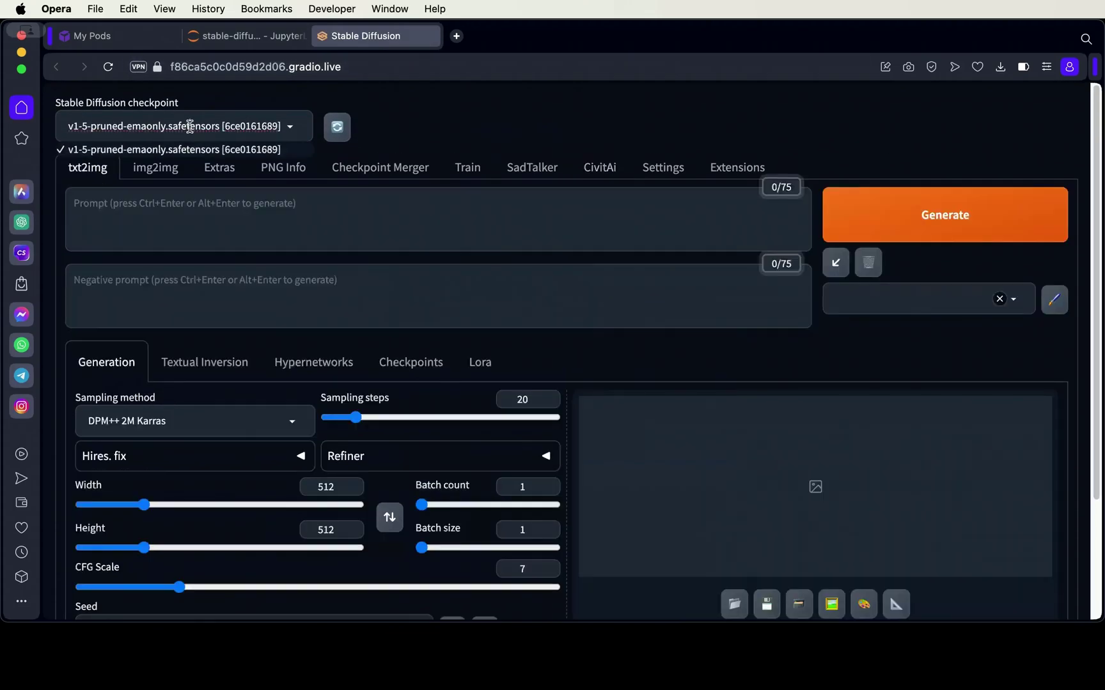
left_click(342, 133)
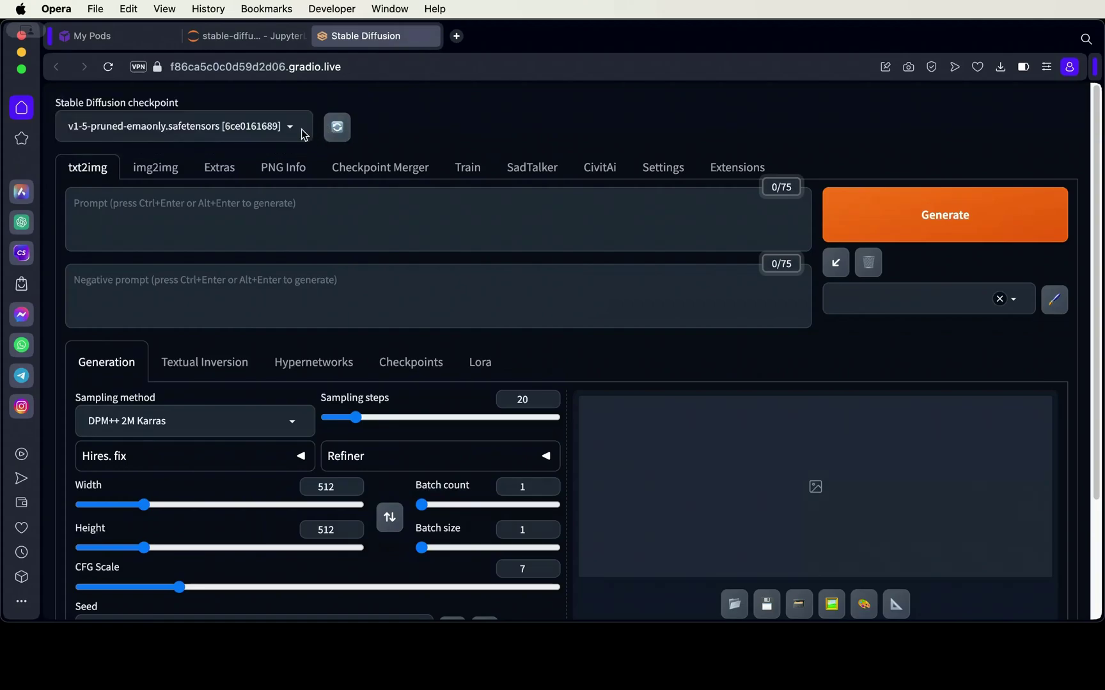
left_click(300, 131)
left_click(176, 165)
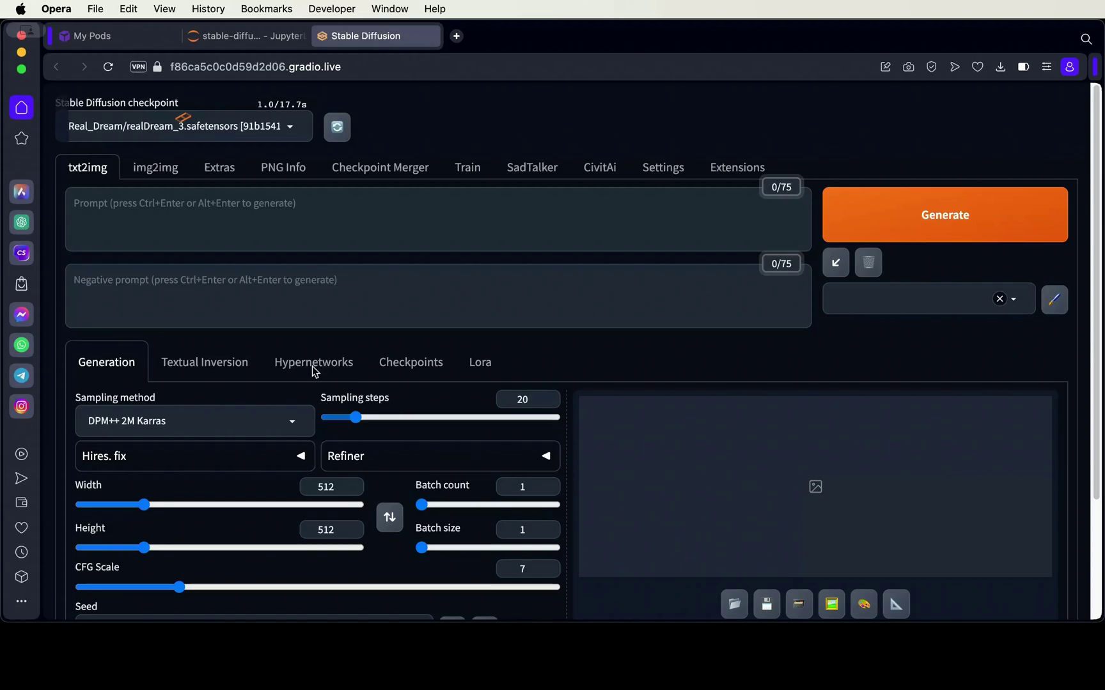
left_click(136, 217)
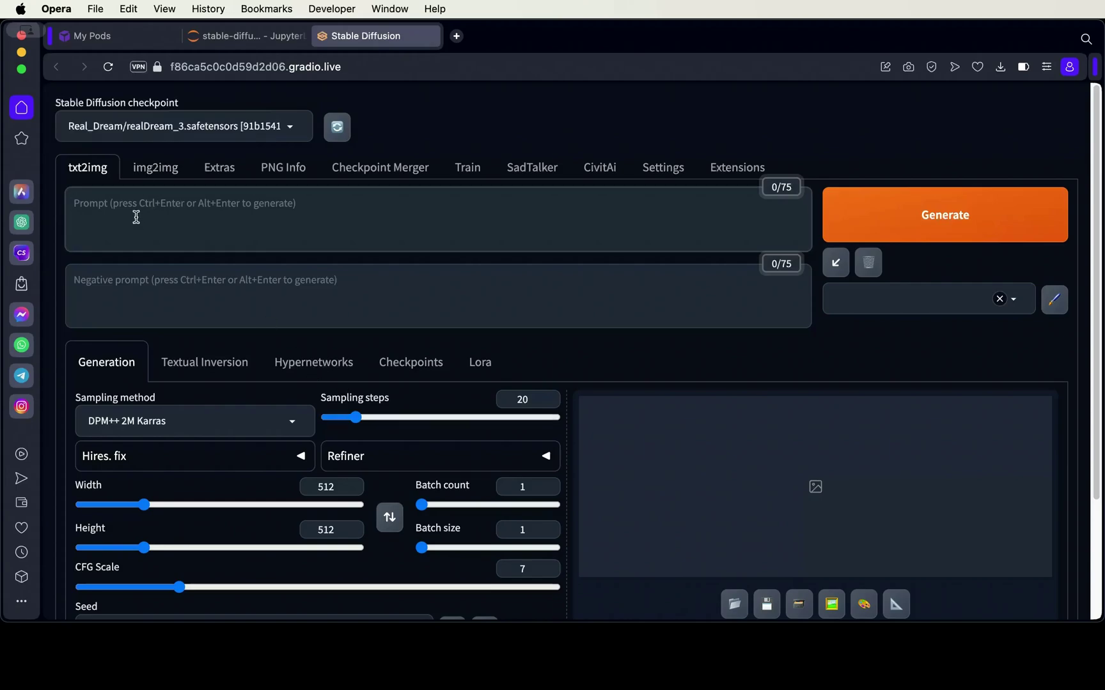
Change the image height from 512 to 678
left_click(337, 531)
key("BackSpace")
key("BackSpace")
key("BackSpace")
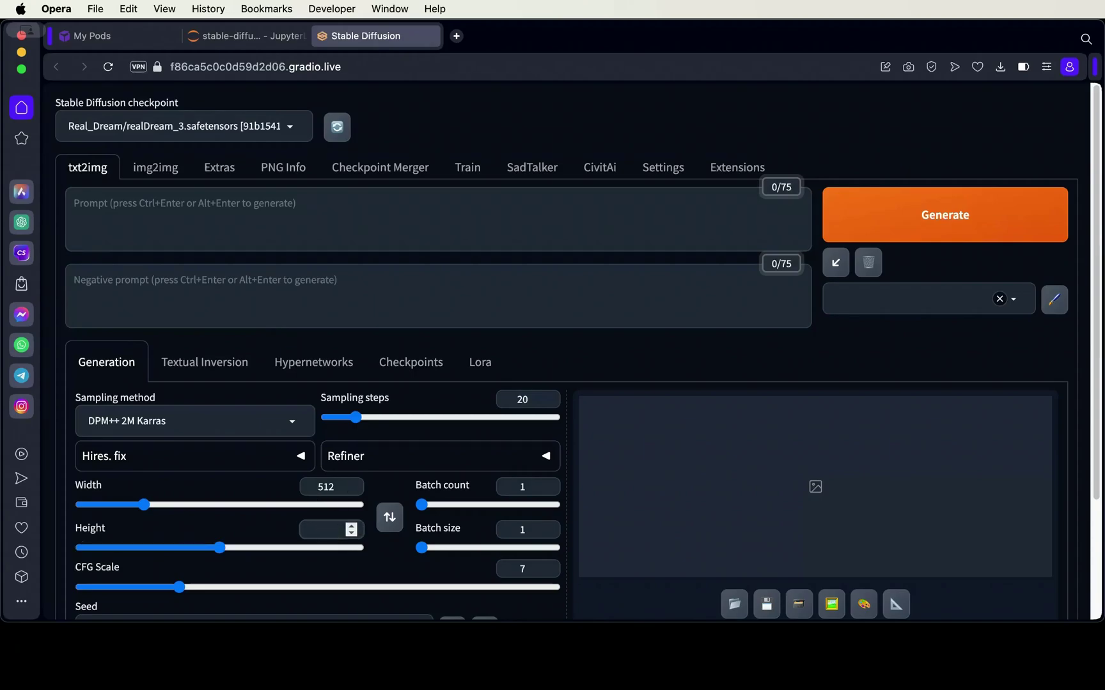
type("678")
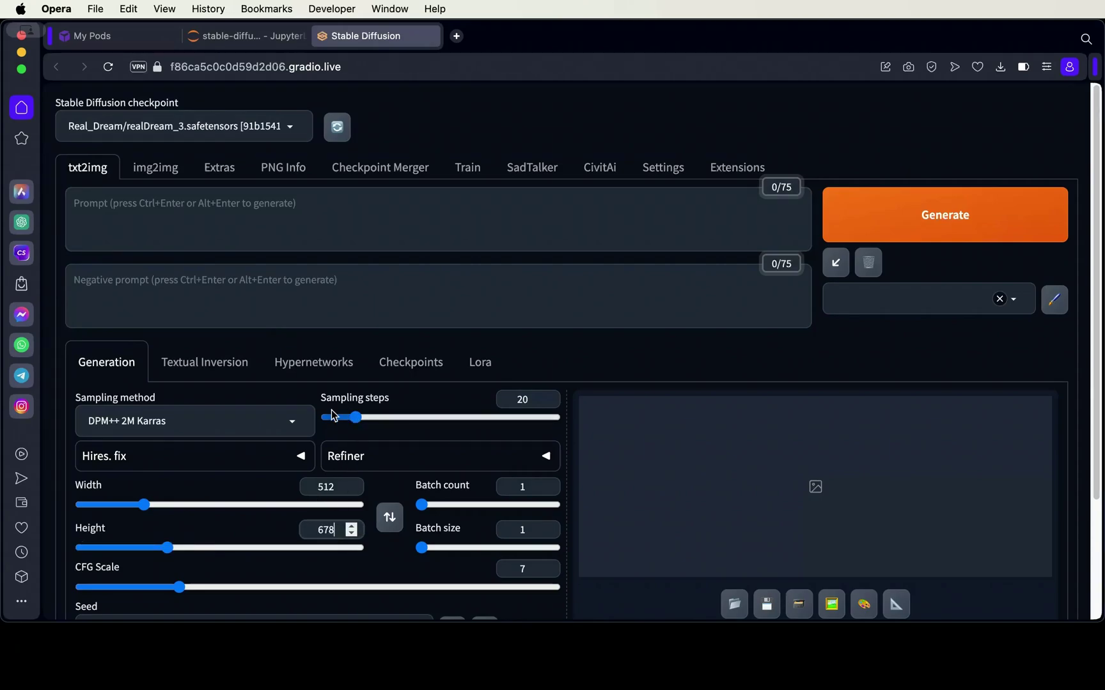
Enter the prompt 'A mugshot of a man, extremely detailed' and a negative prompt against malformed lips and eyes
left_click(185, 211)
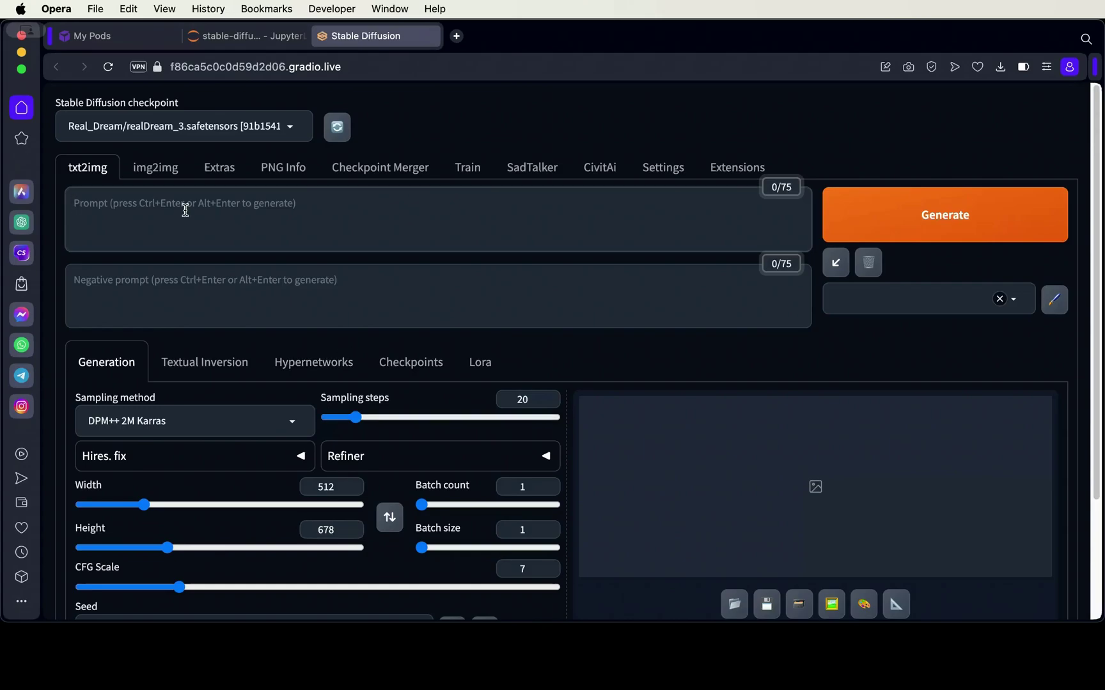
type("A mugshot of a ")
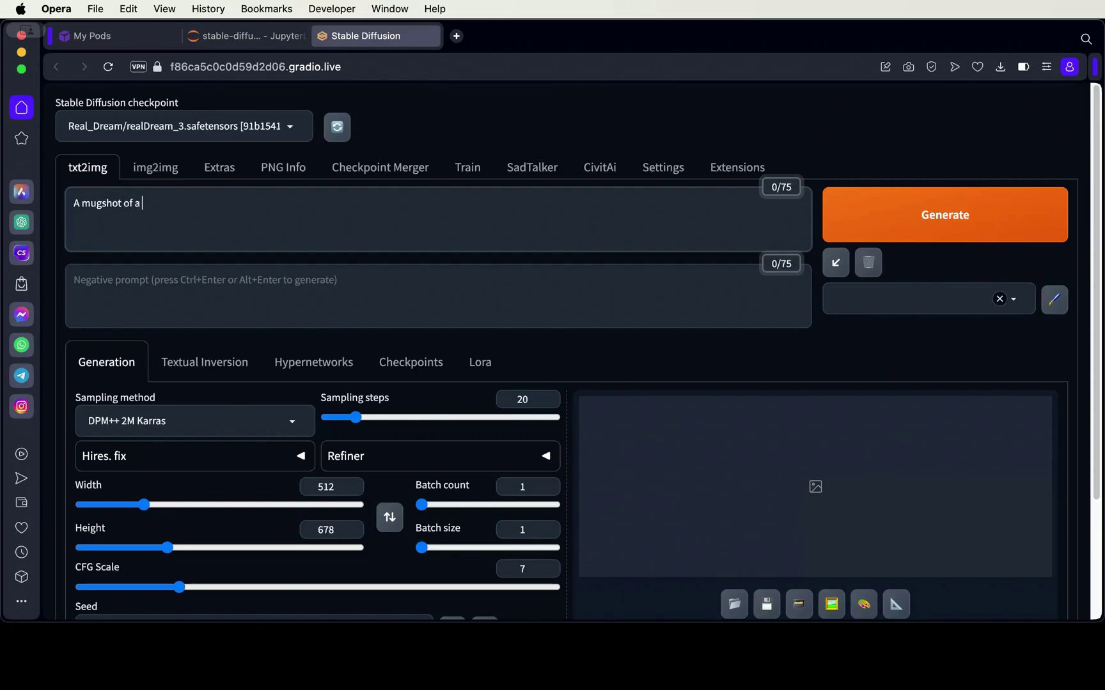
type("man, extremely detailed")
left_click(114, 288)
type("U")
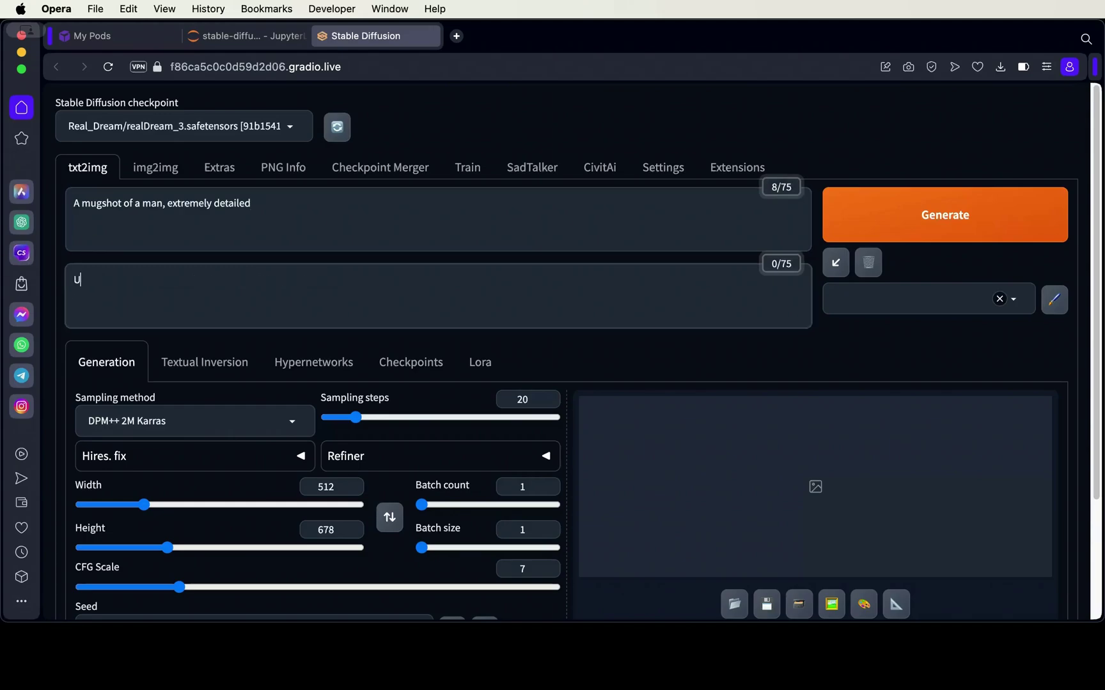
type("gly, malformed lips, malformed eye, mal")
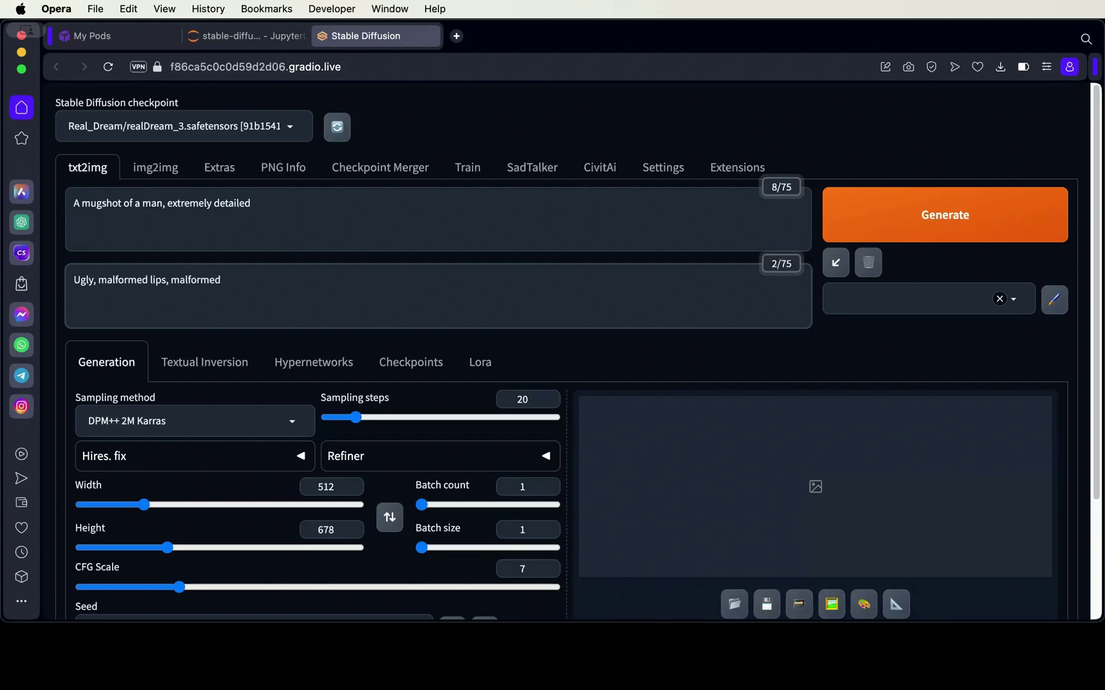
type("formed nose, out of frame, black and white, dark")
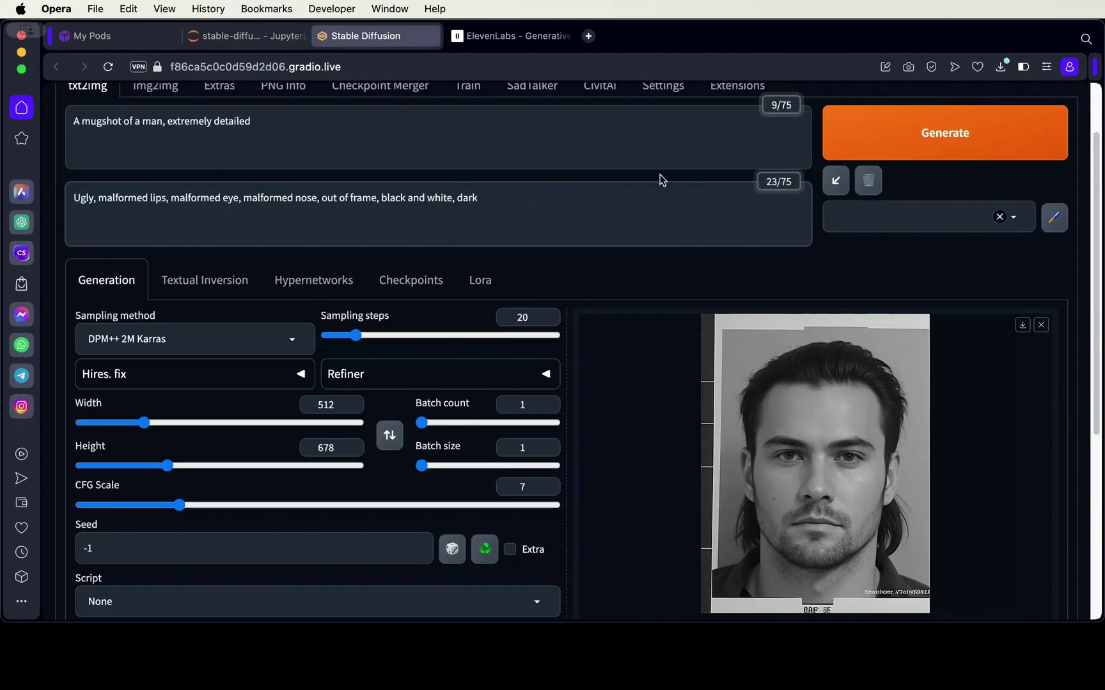
Generate the orange-jumpsuit mugshot and view it full size
left_click(881, 141)
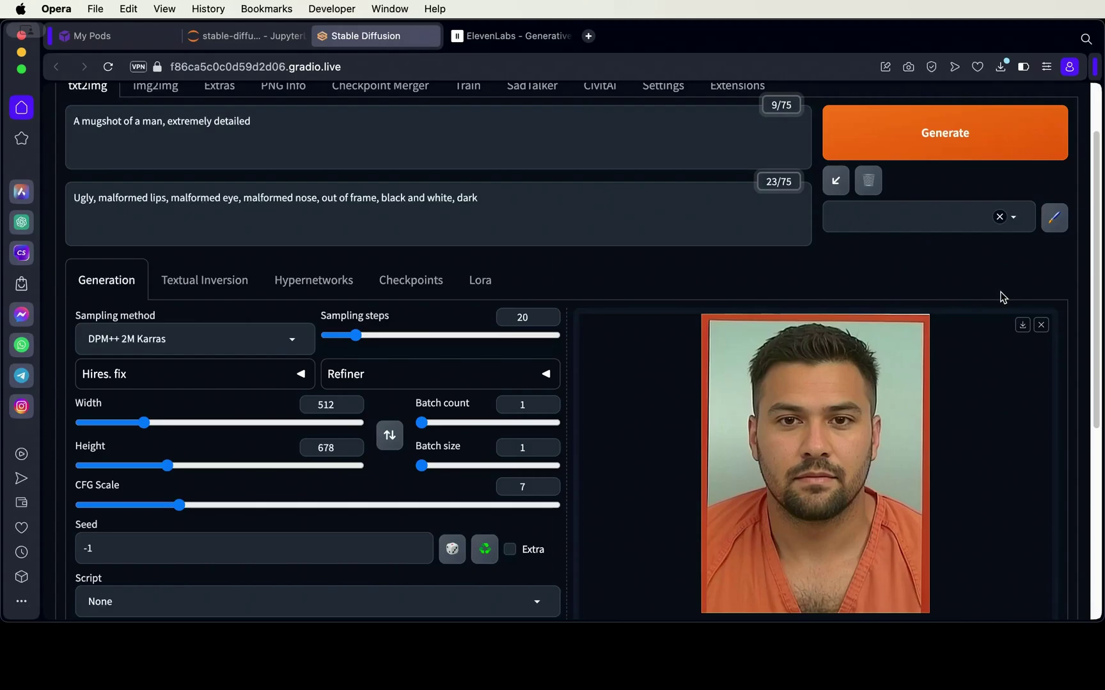
left_click(1022, 326)
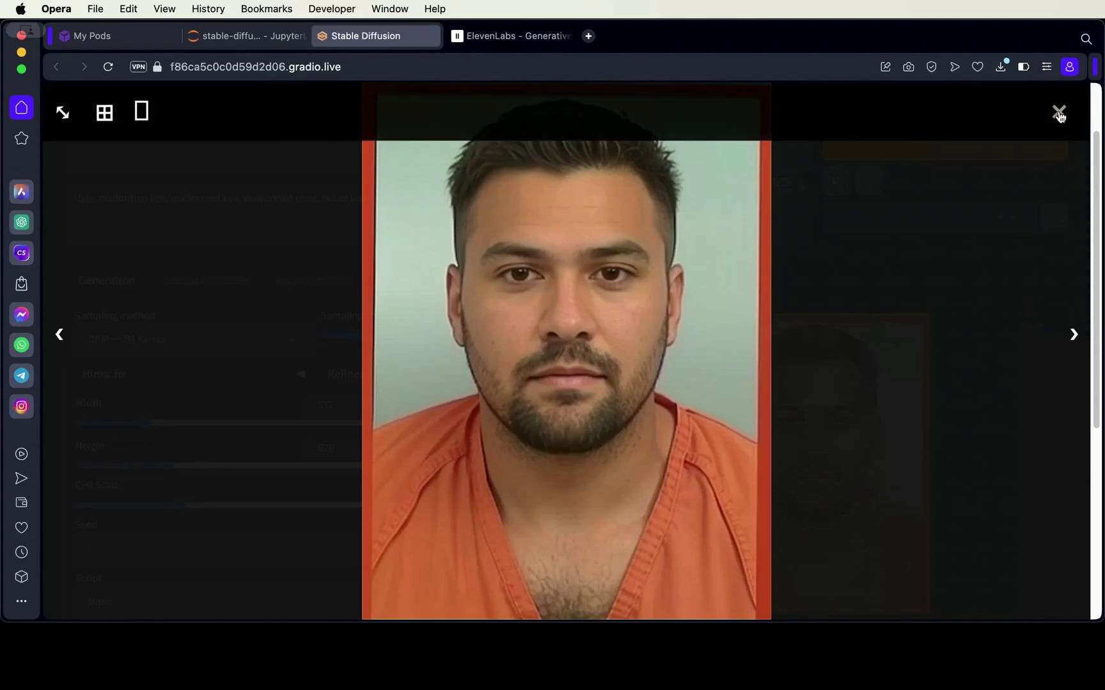
Save the mugshot as 00001-138264778.png, download it, and show it in Finder
left_click(1059, 114)
scroll(703, 482, "down", 5)
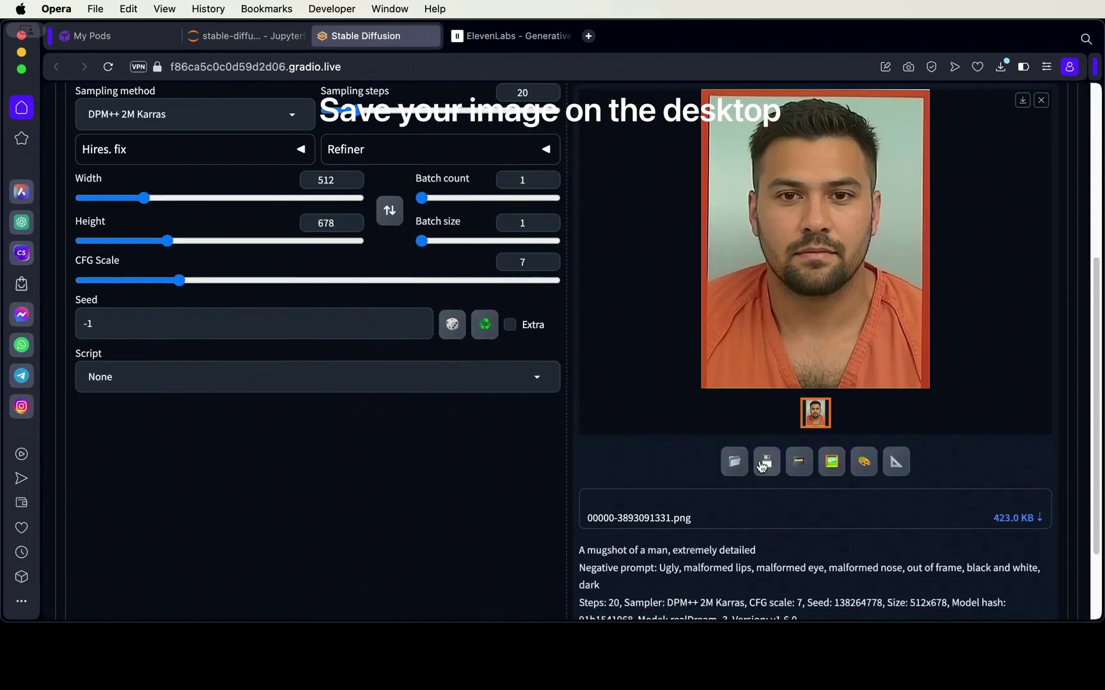
left_click(765, 461)
scroll(760, 461, "down", 1)
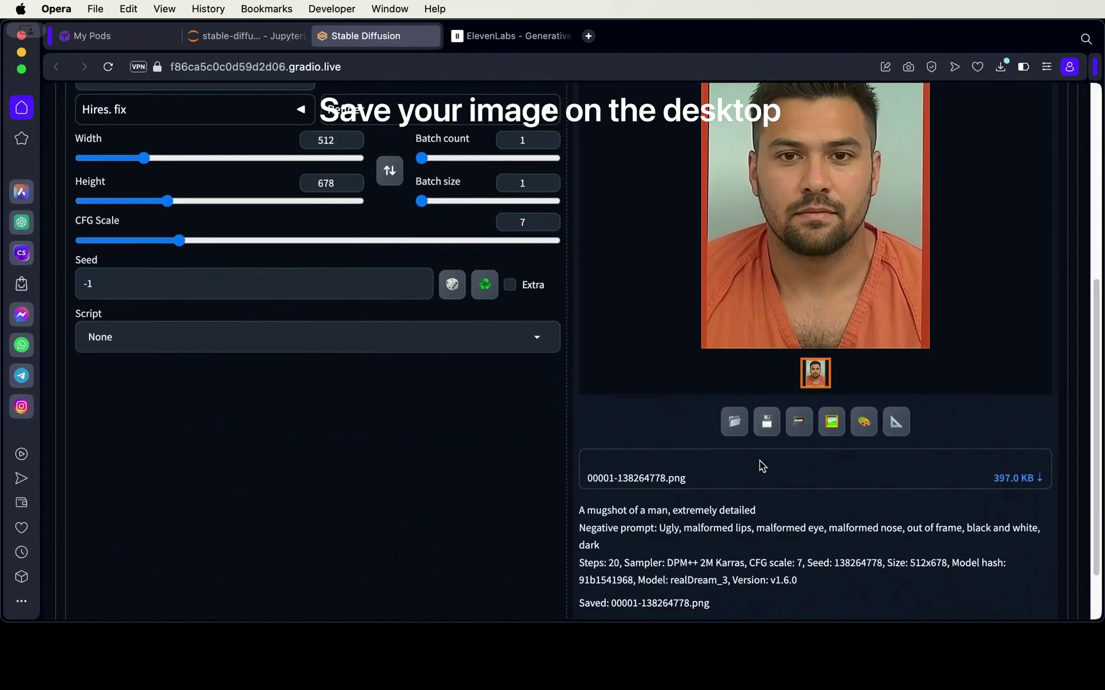
left_click(1001, 479)
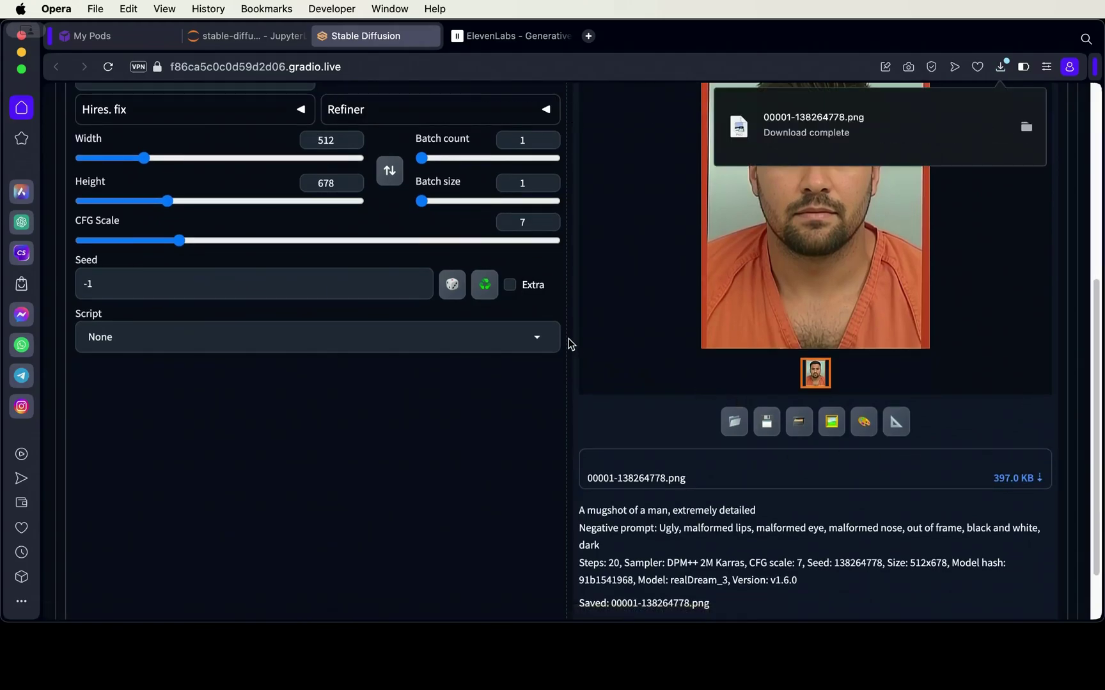
left_click(1026, 129)
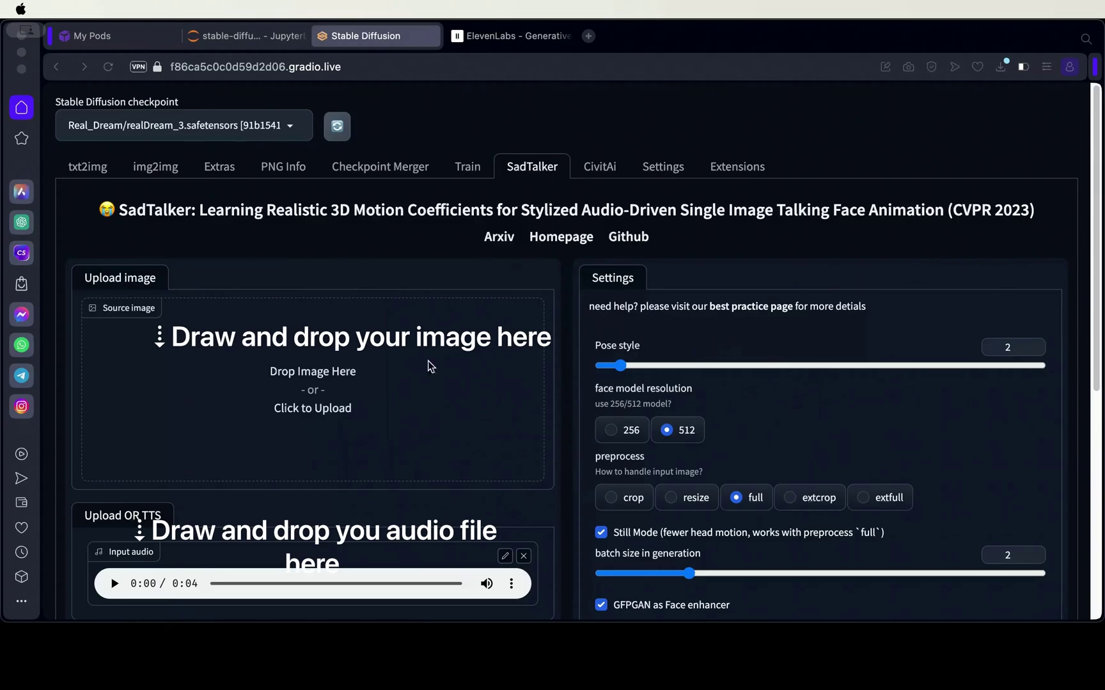
Drop the mugshot into SadTalker's source image, generate the talking video, and check progress in Jupyter
left_click_drag(164, 419, 202, 400)
scroll(544, 446, "down", 3)
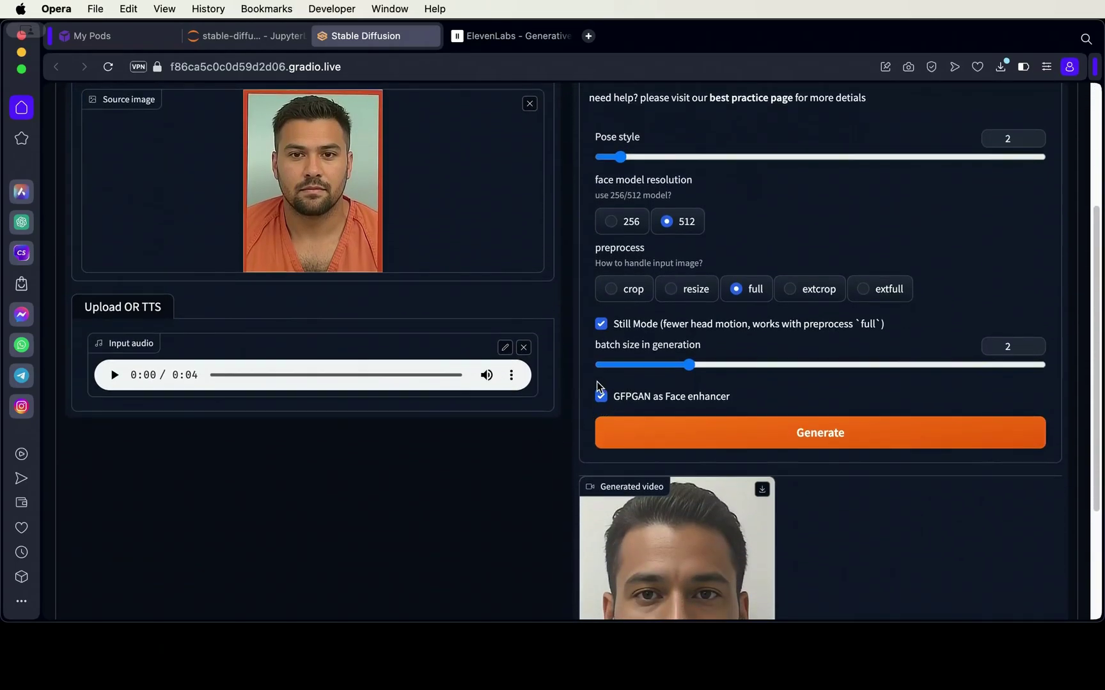
left_click(644, 437)
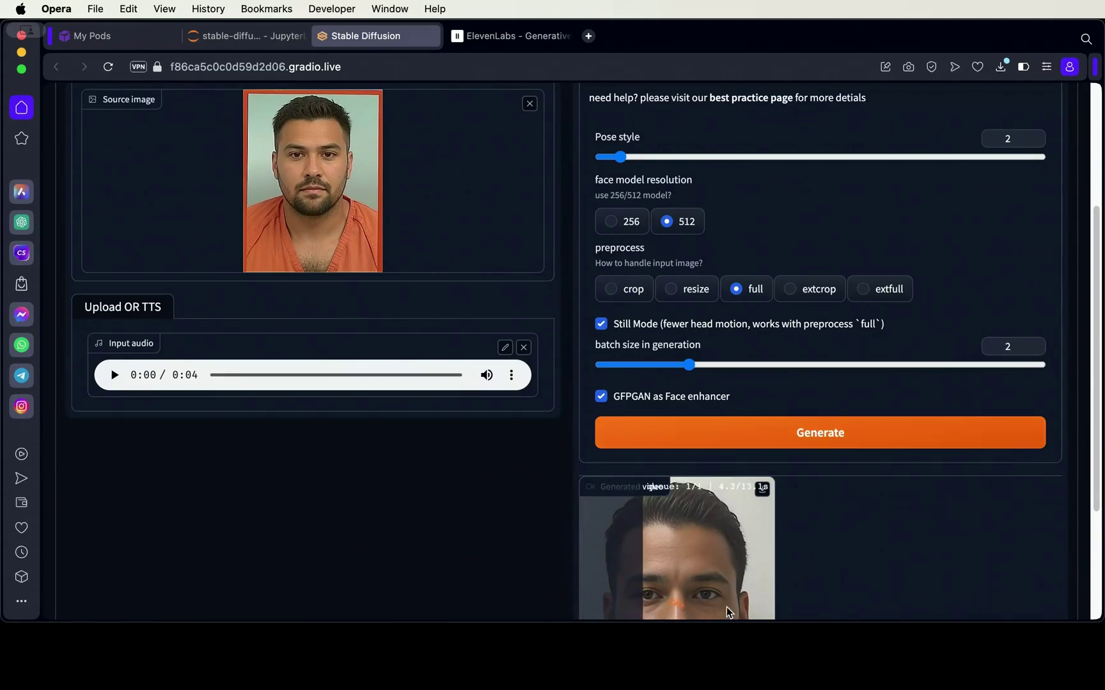
left_click(892, 662)
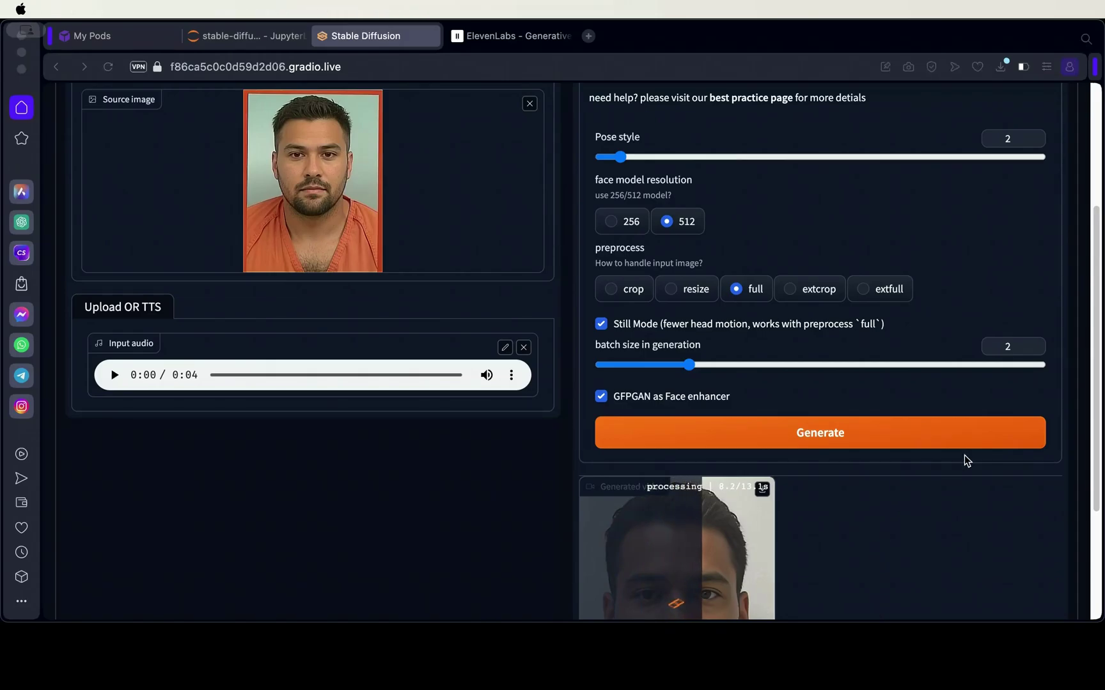
left_click(243, 36)
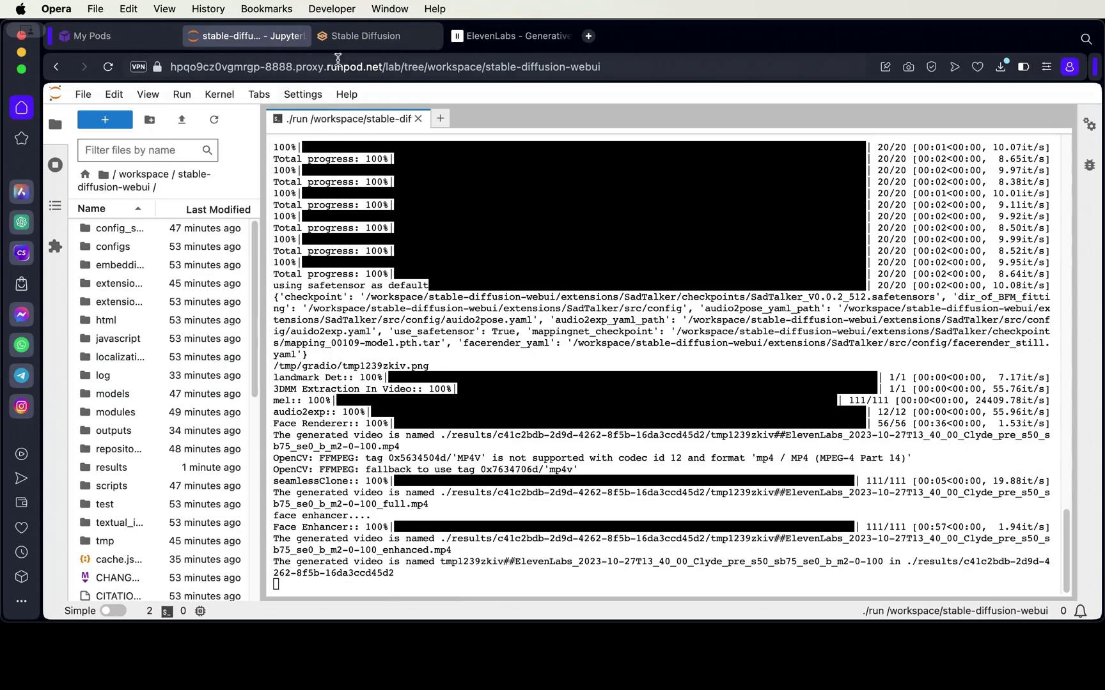
left_click(366, 37)
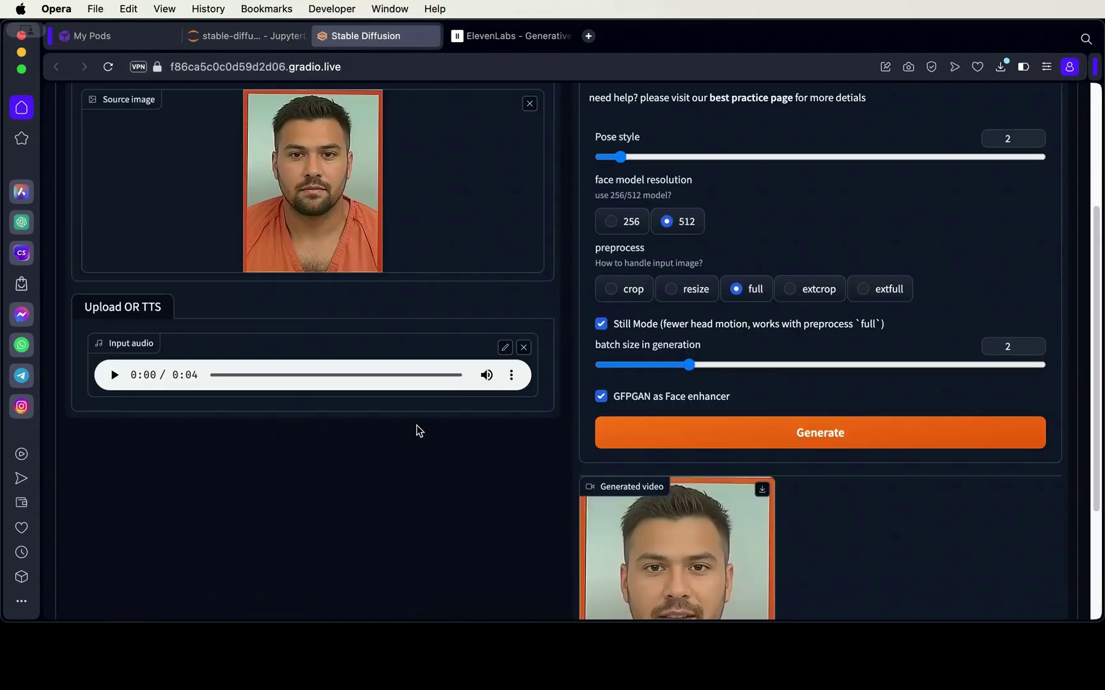
scroll(416, 425, "down", 3)
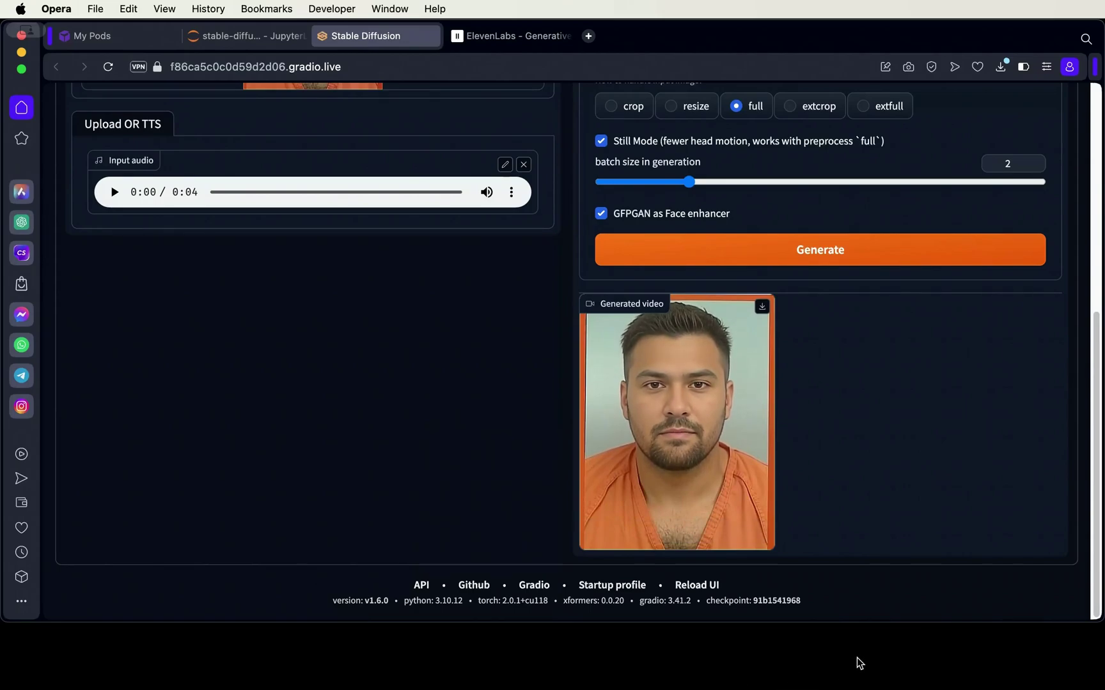
left_click(889, 654)
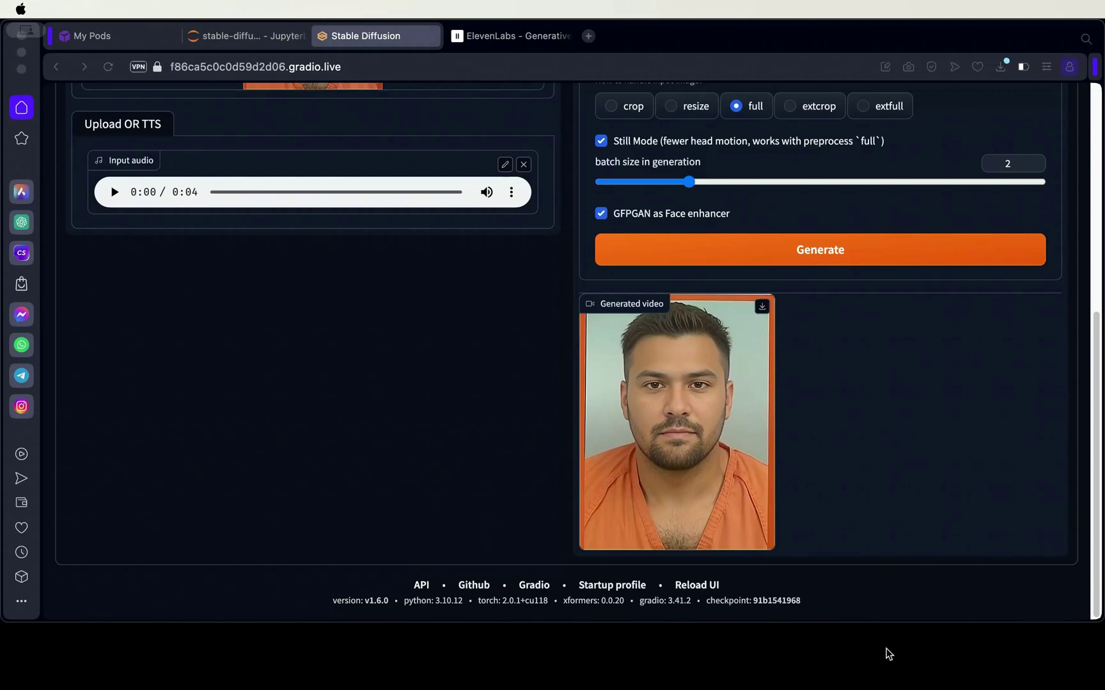